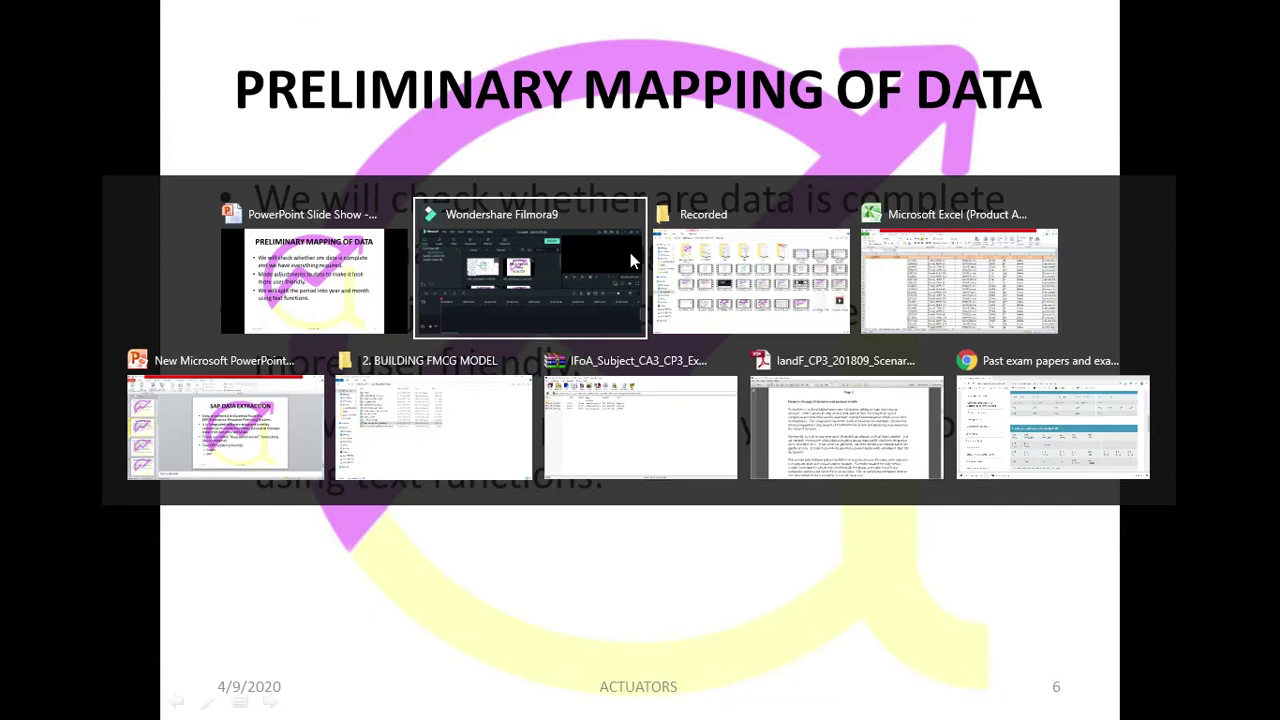
Switch to the Excel workbook and examine the Period column alongside the MONTH and YEAR columns on the PRELIMINARY MAPPING sheet
key(alt+Tab)
key(alt+Tab)
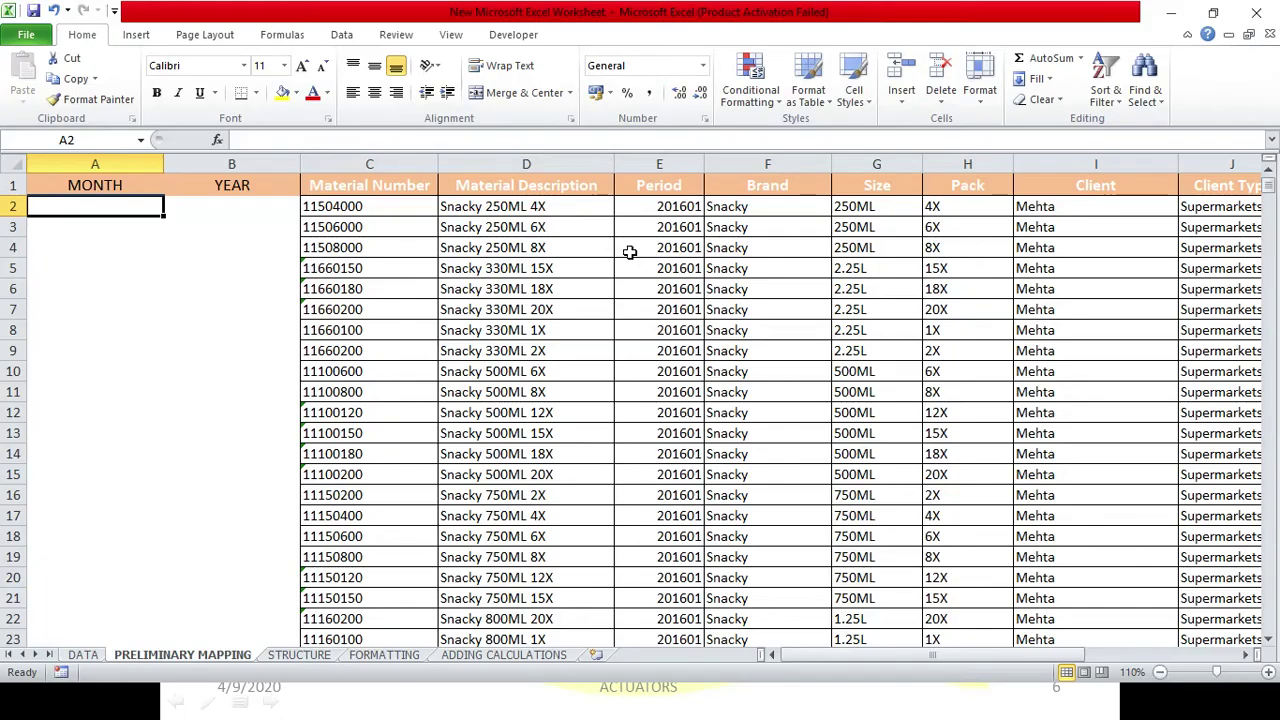
drag(1042, 659, 1079, 655)
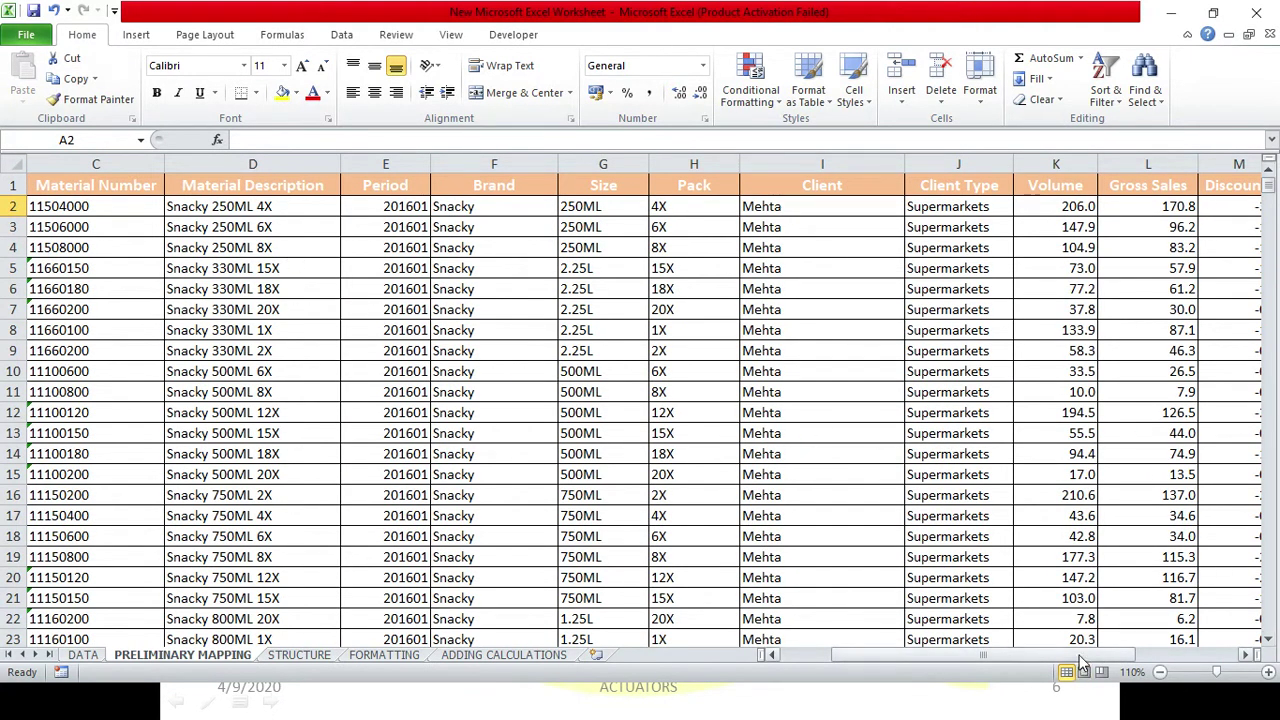
mouse_move(1082, 656)
mouse_down()
mouse_move(1127, 677)
mouse_move(1175, 676)
mouse_move(1065, 676)
mouse_move(1082, 674)
mouse_up()
drag(385, 192, 380, 497)
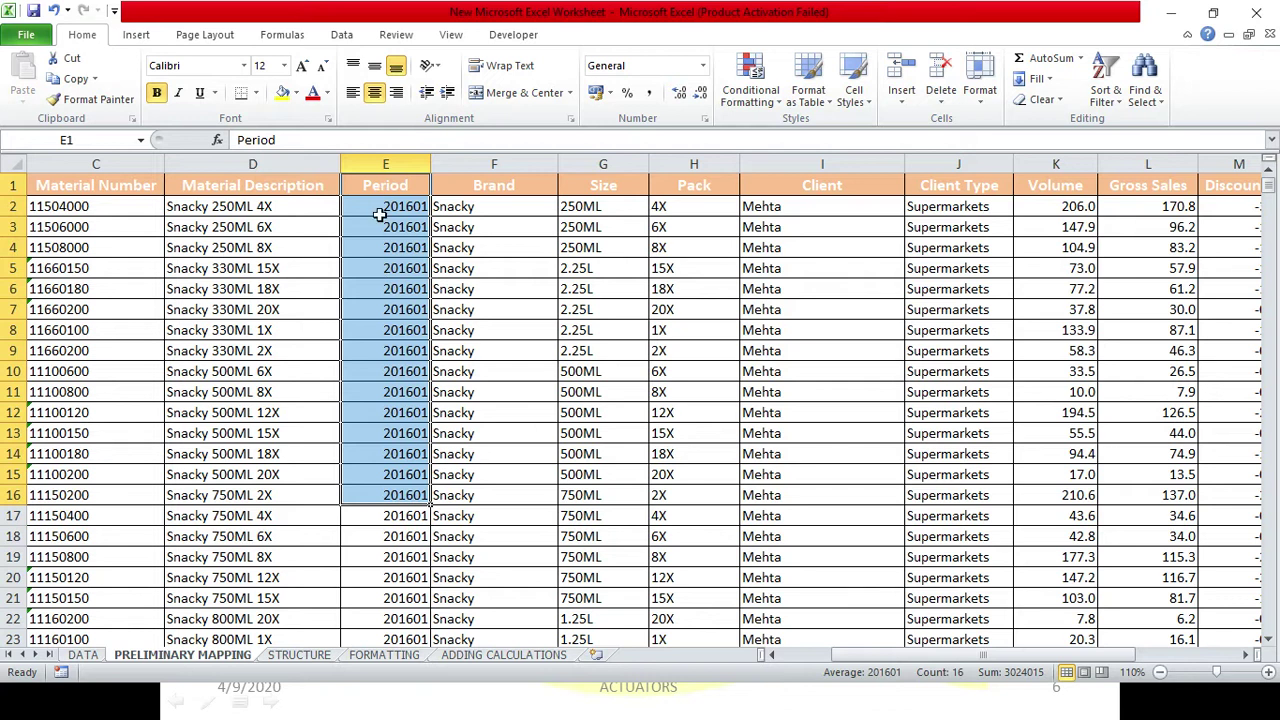
click(368, 291)
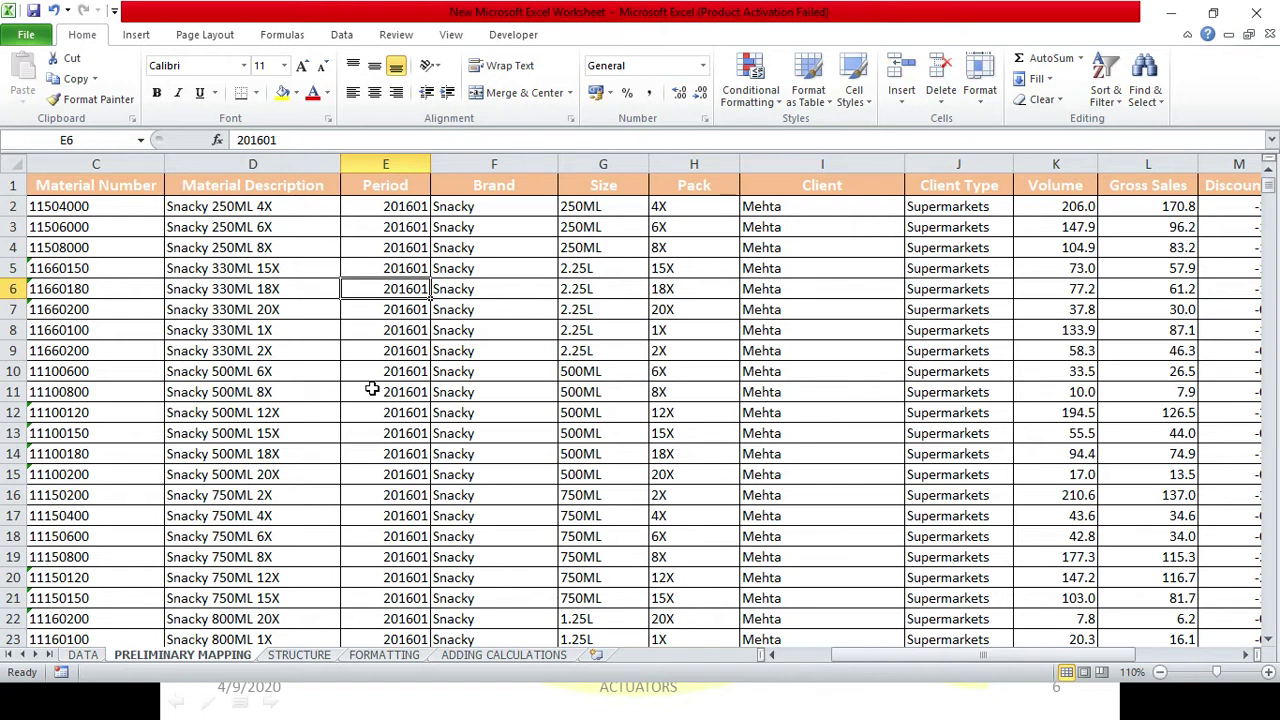
drag(95, 164, 245, 183)
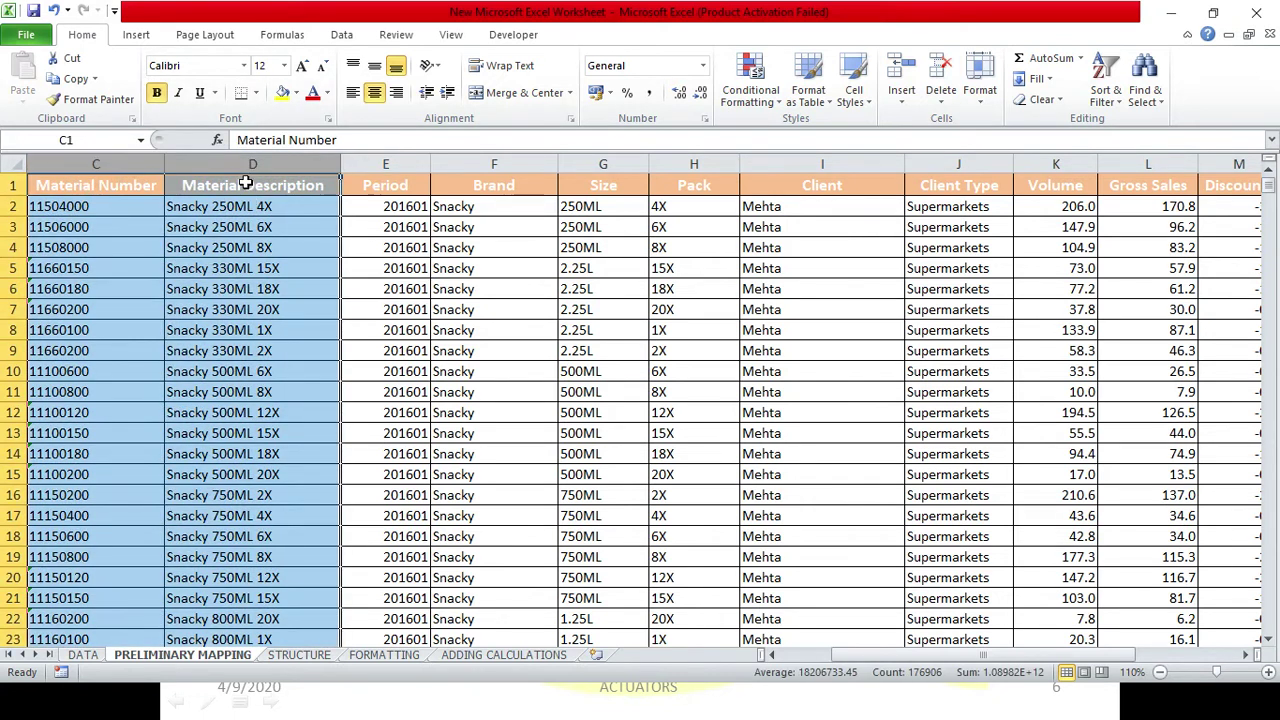
right_click(251, 171)
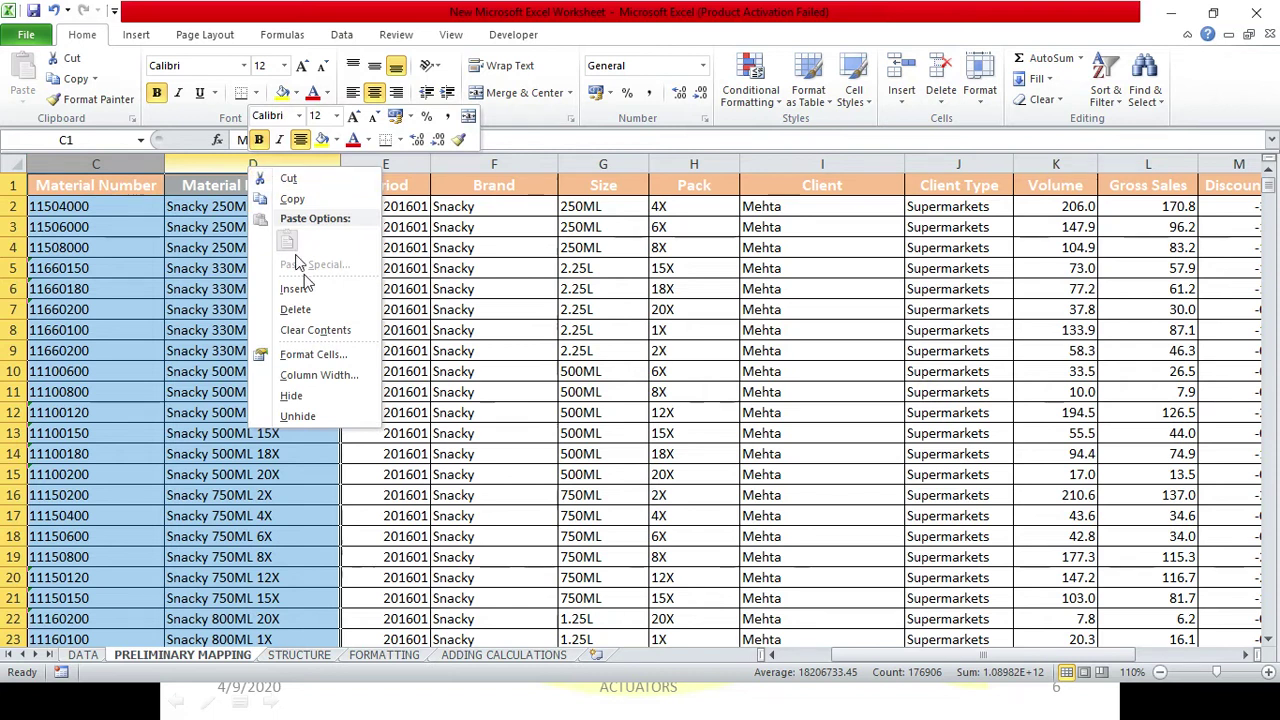
drag(870, 660, 820, 660)
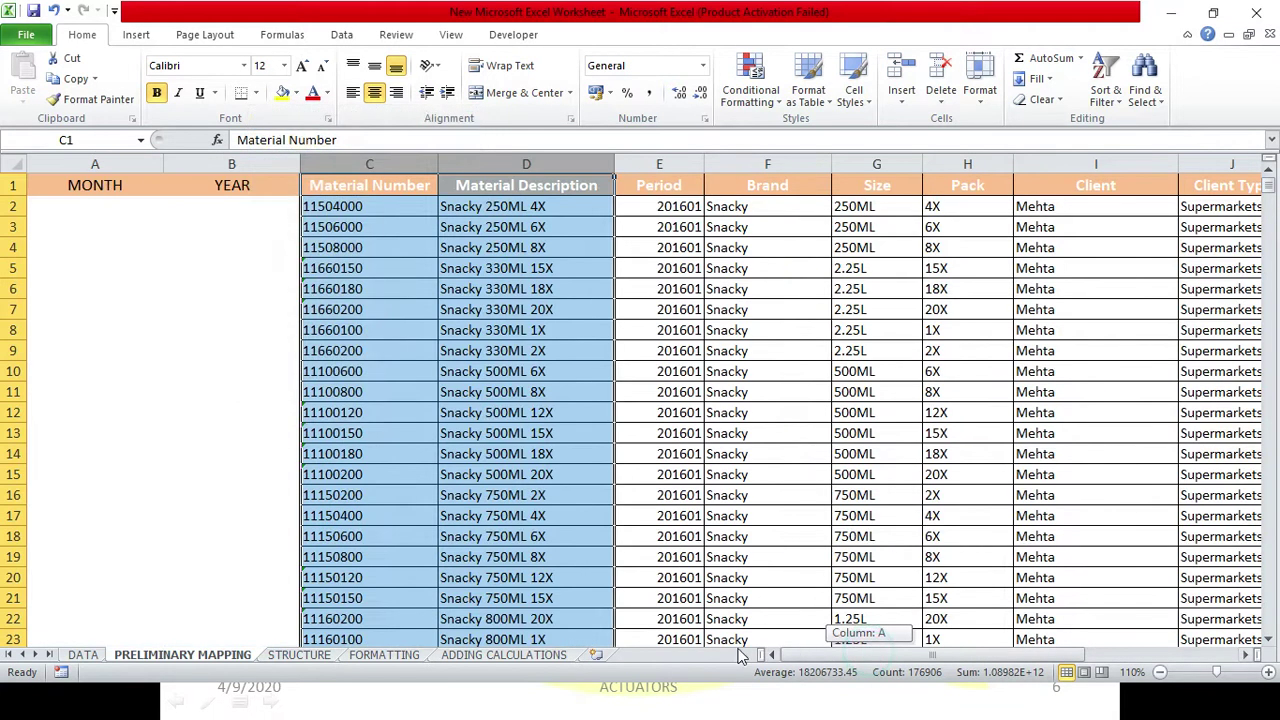
click(263, 226)
click(106, 186)
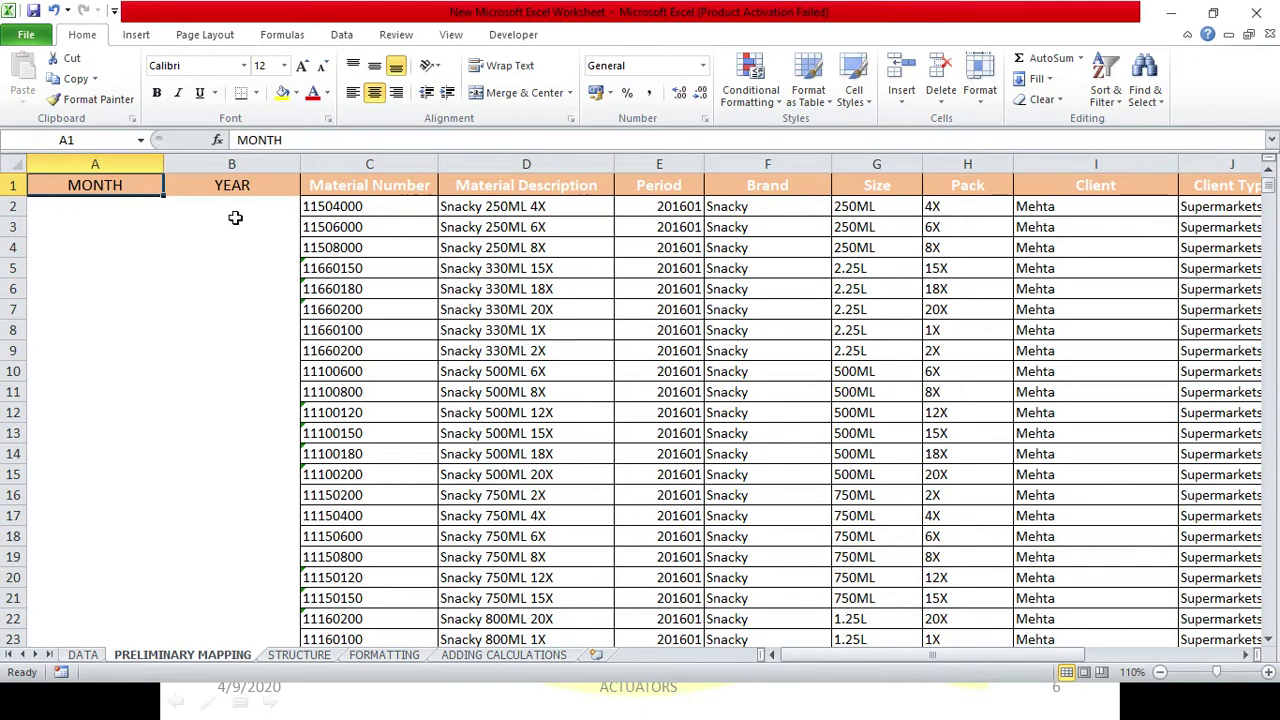
click(127, 208)
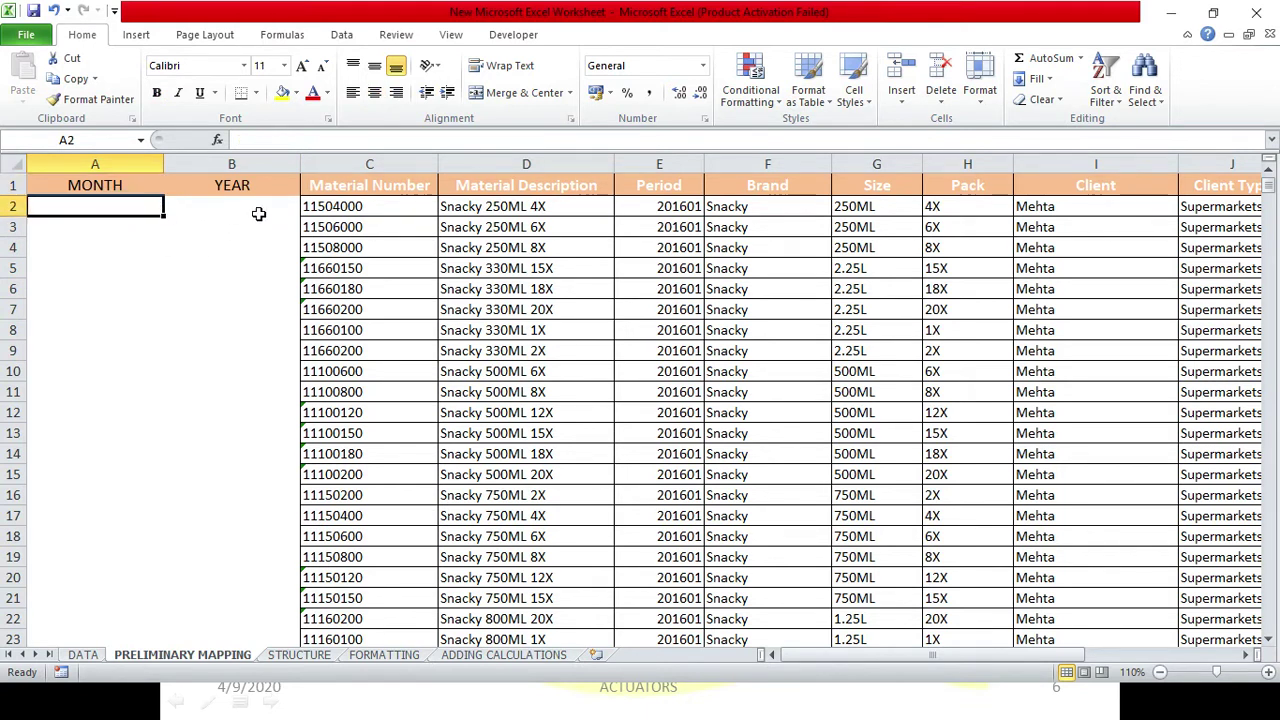
drag(693, 190, 500, 557)
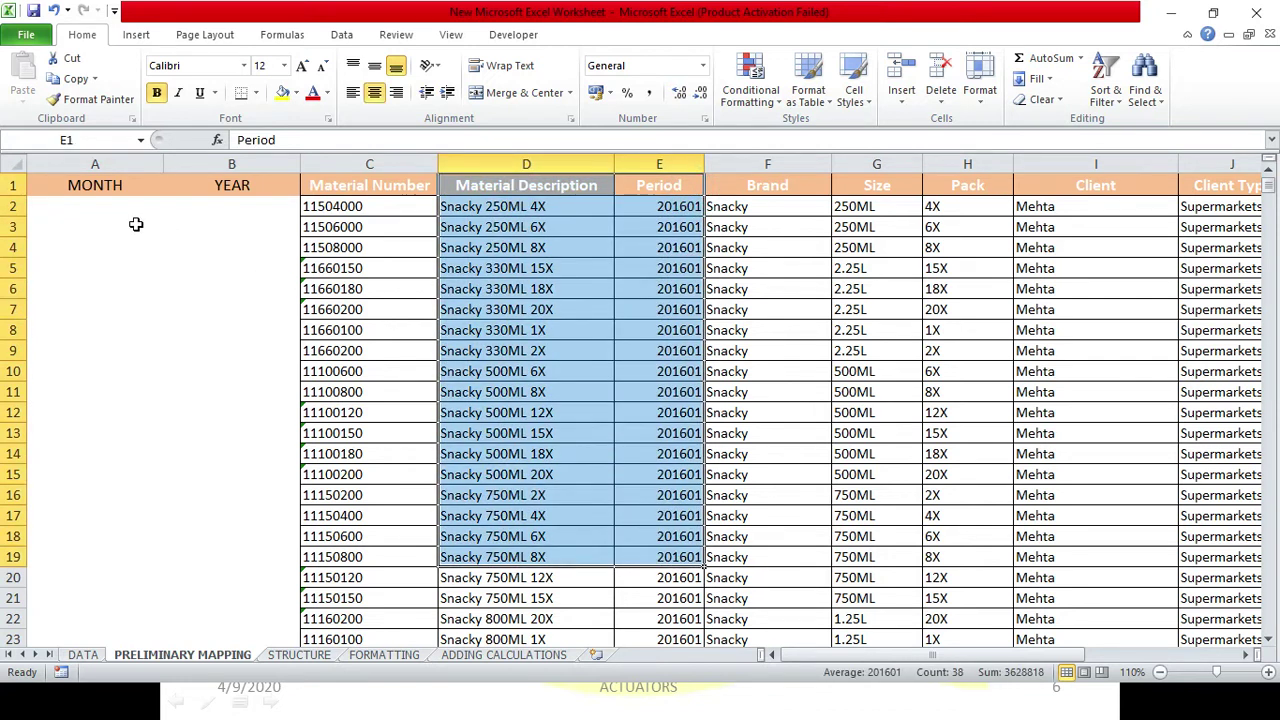
click(98, 206)
text(=)
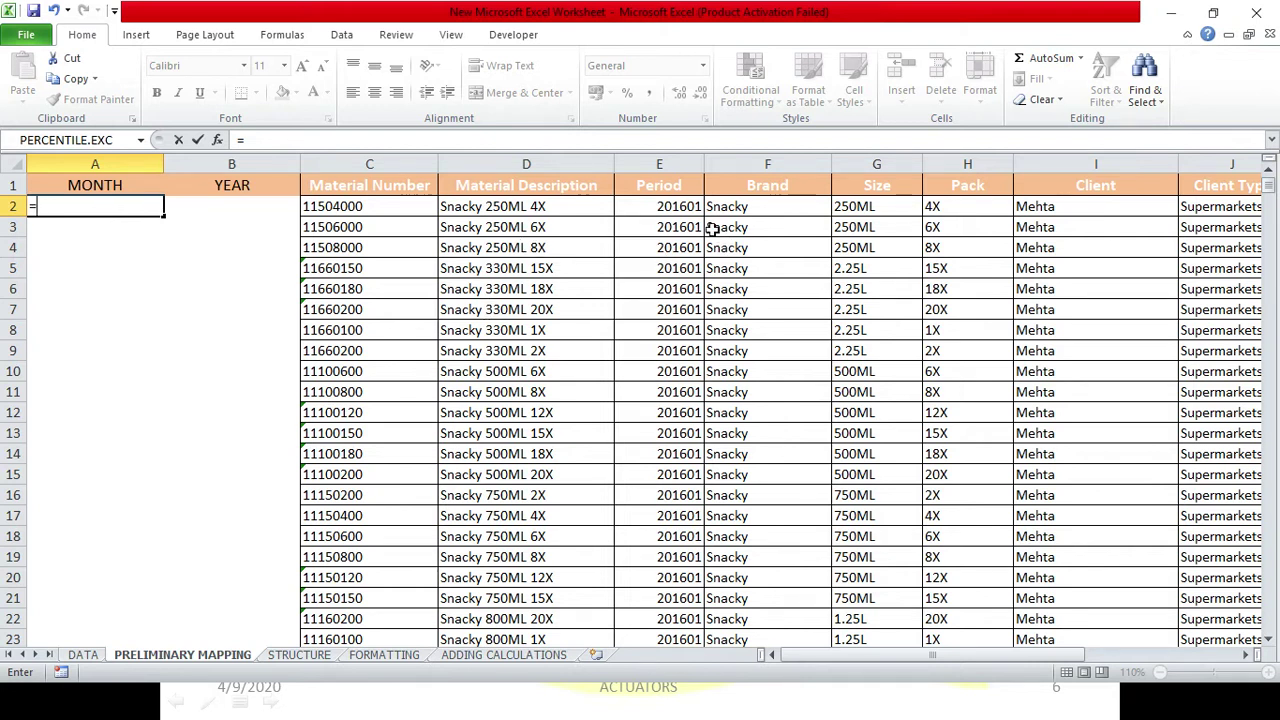
scroll(665, 480, down, 11)
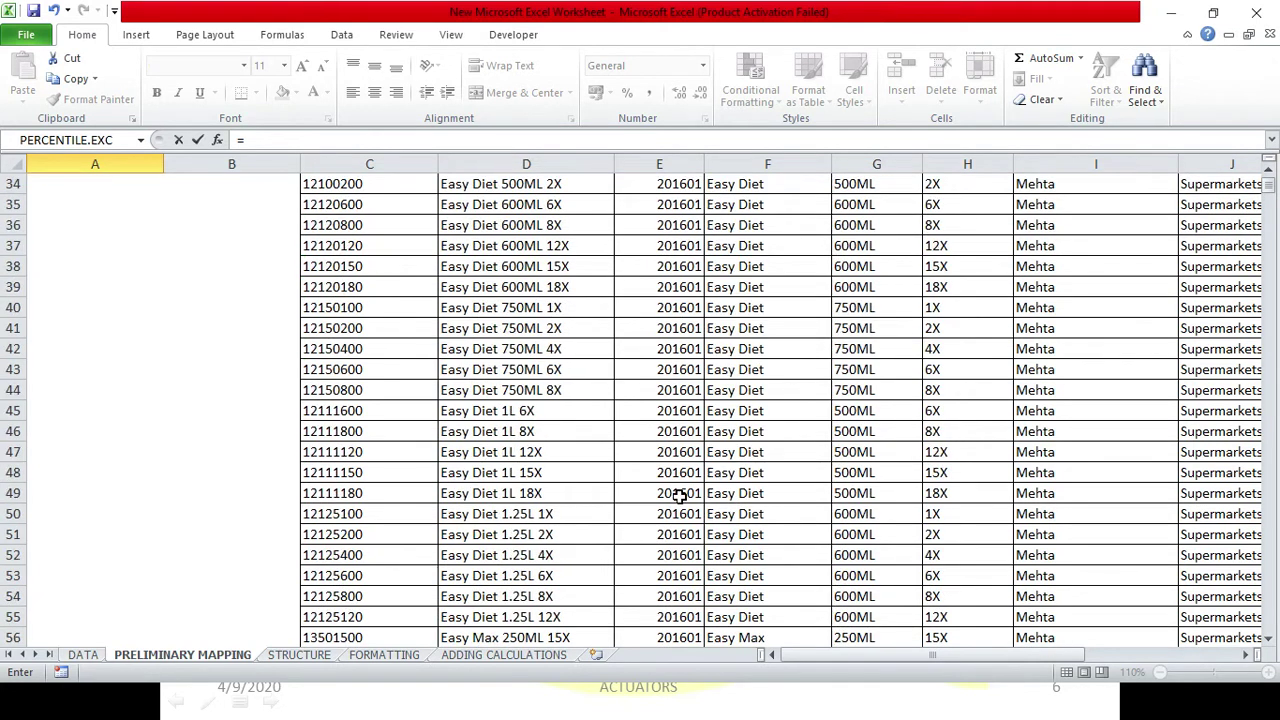
scroll(678, 496, down, 20)
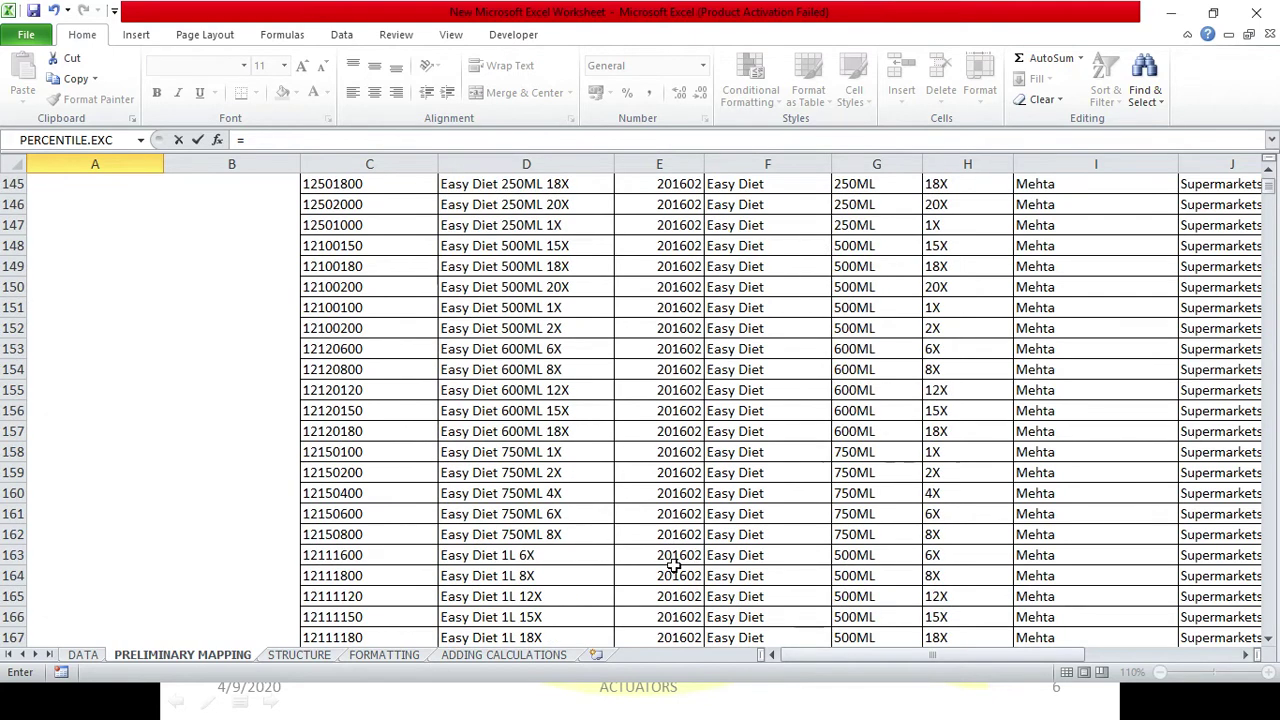
scroll(675, 566, down, 20)
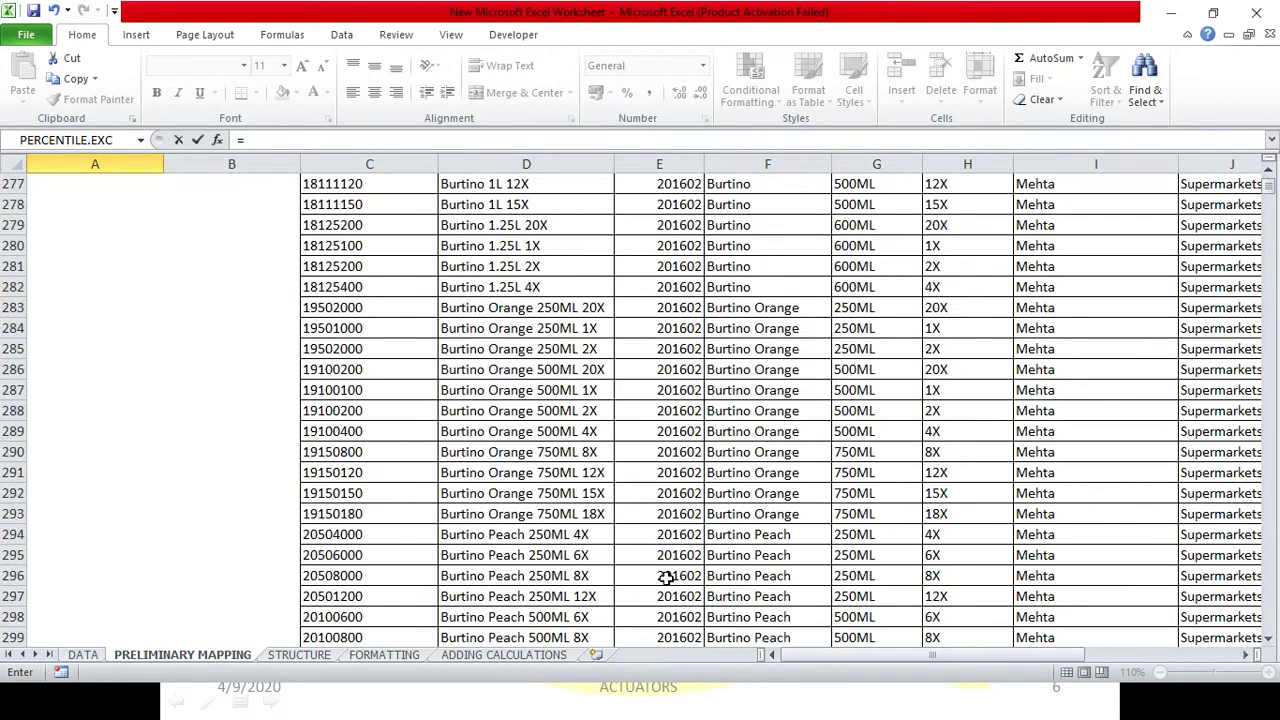
scroll(665, 578, down, 20)
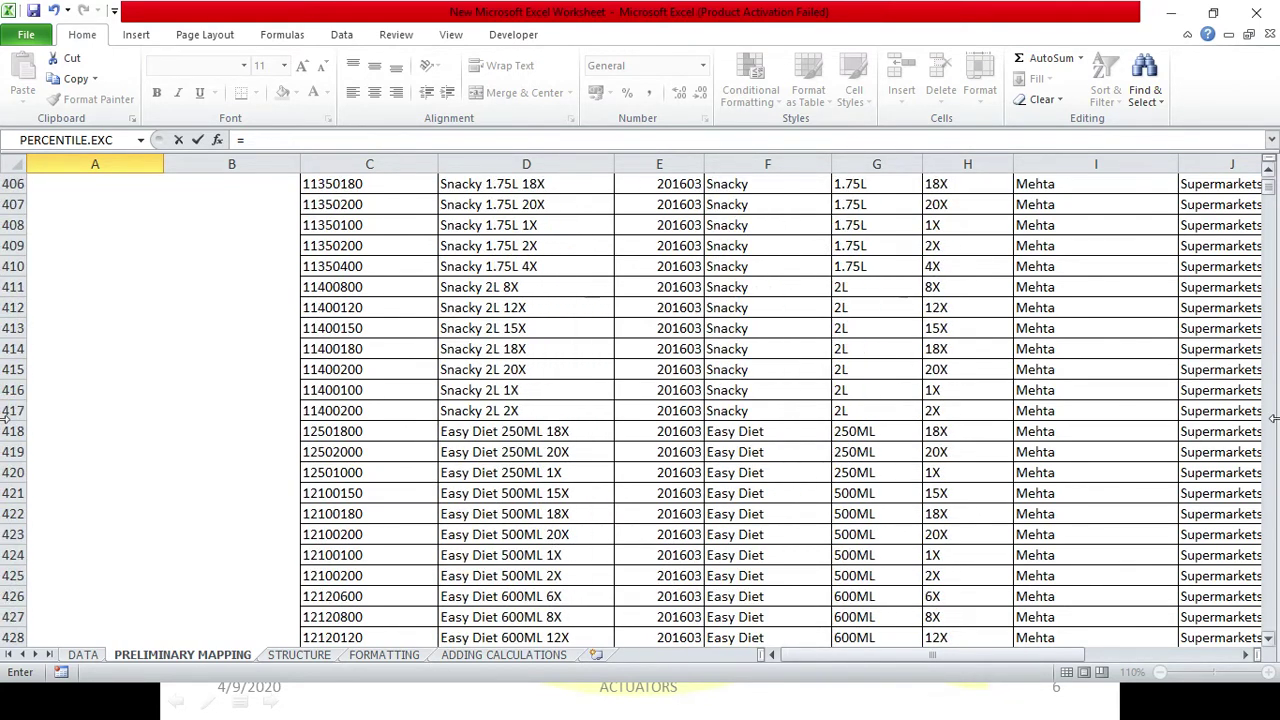
drag(1270, 192, 1268, 167)
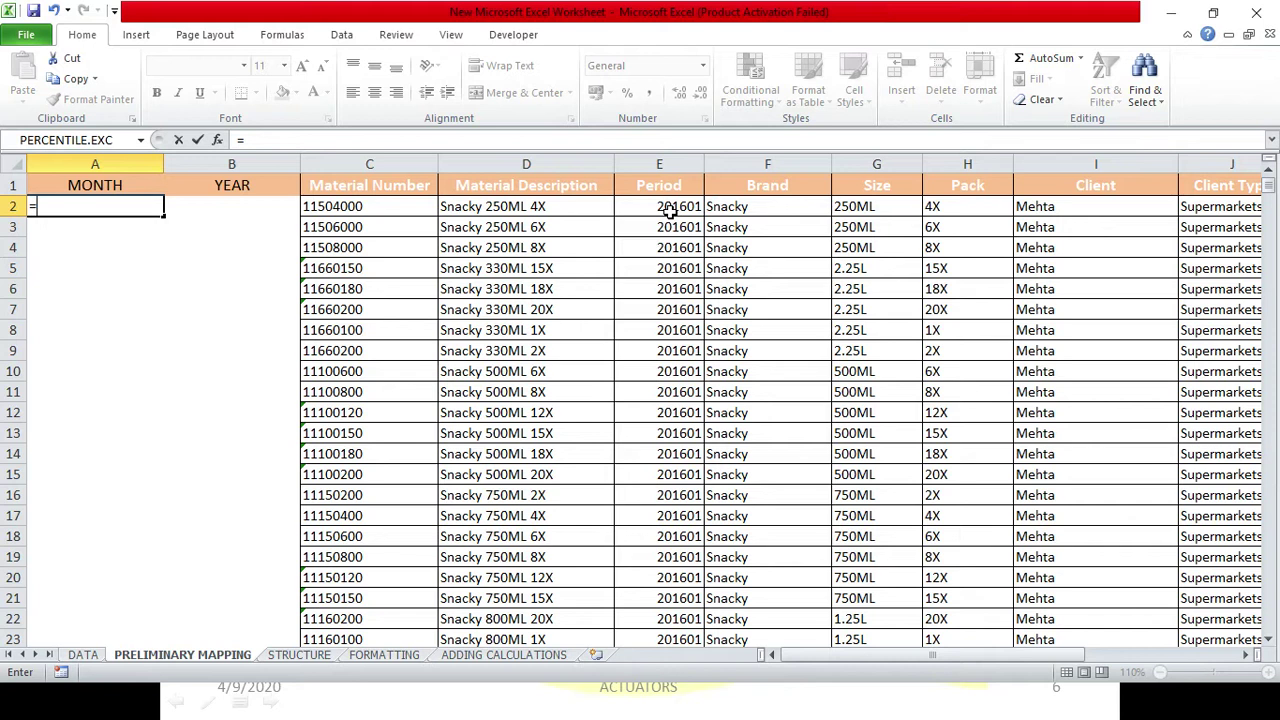
text(RIGHT)
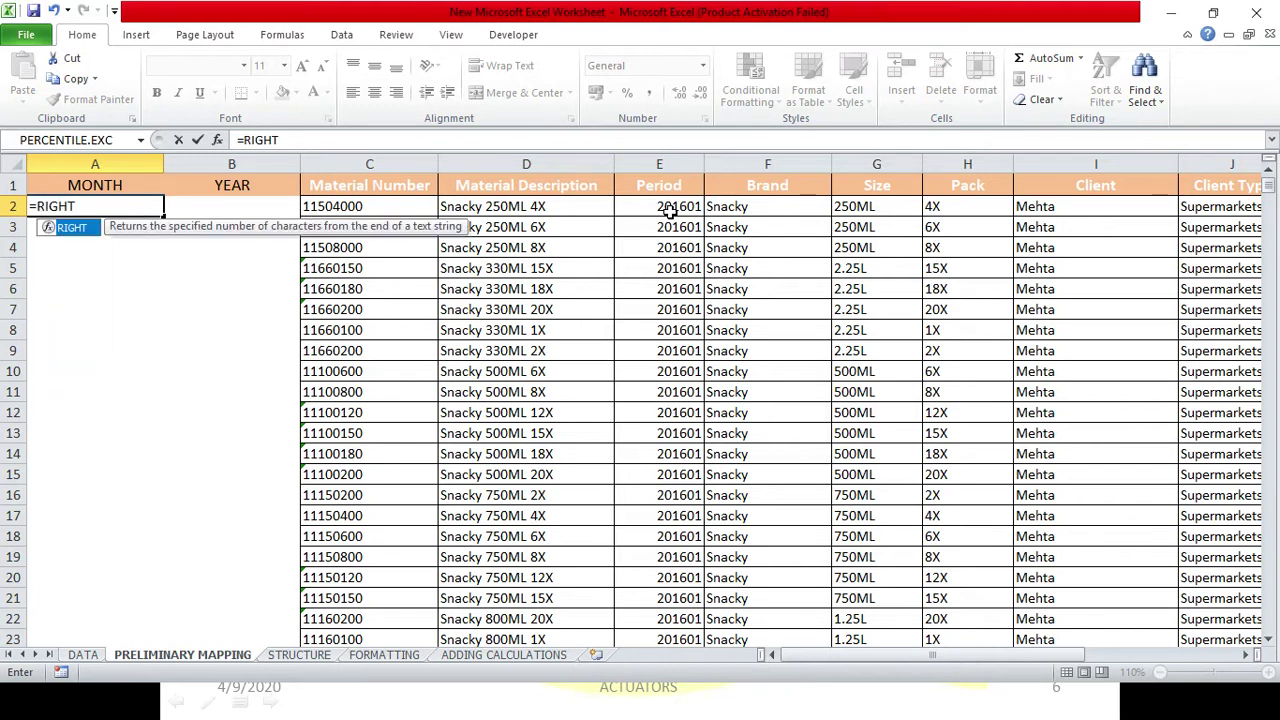
text(()
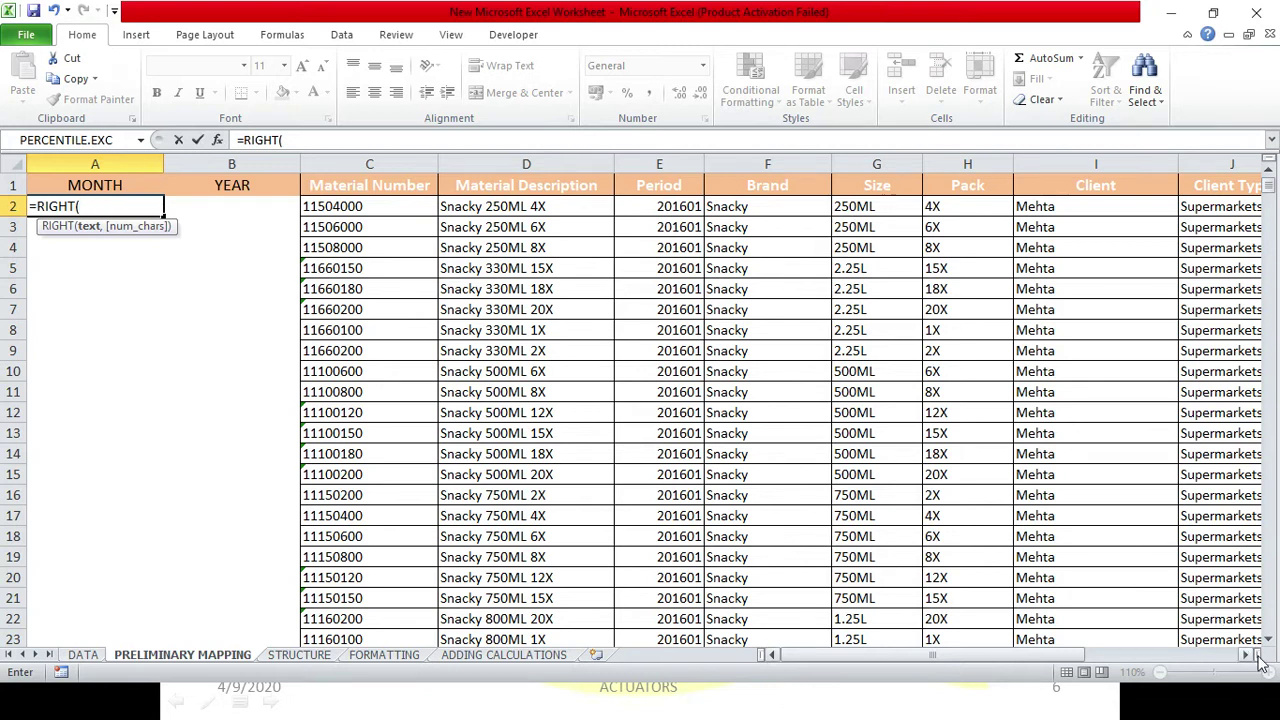
click(200, 252)
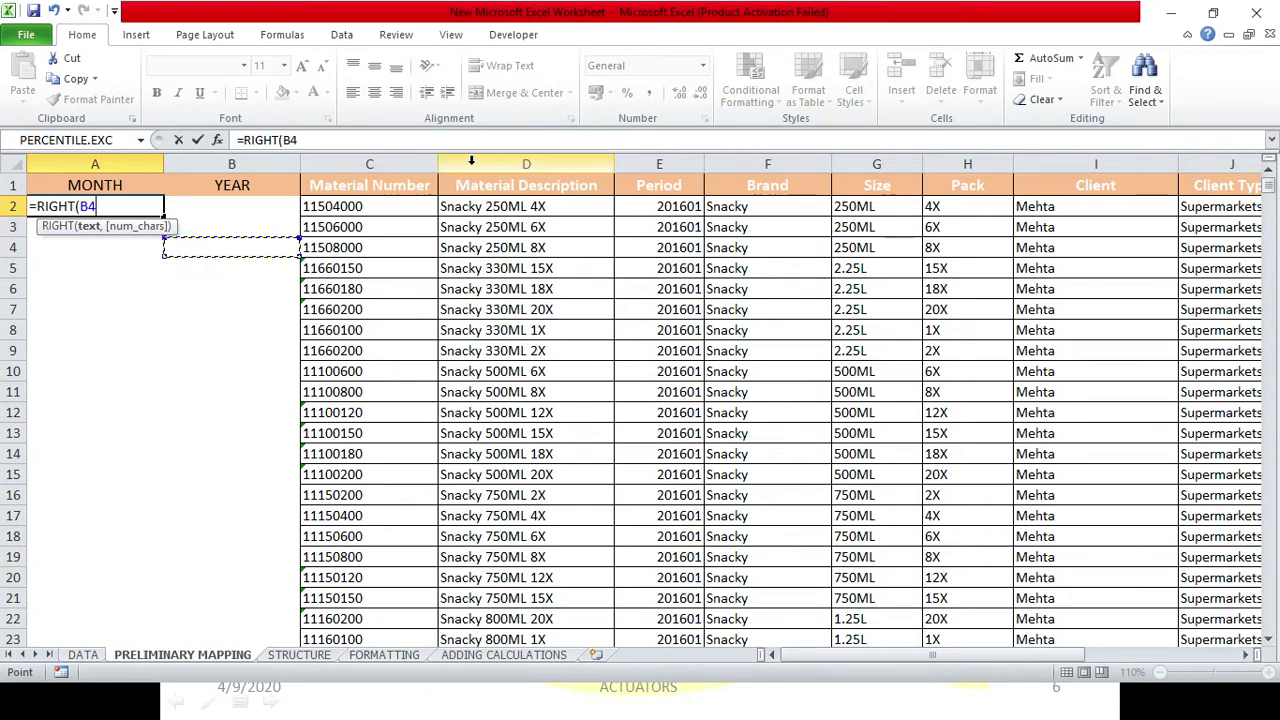
key(BackSpace)
key(BackSpace)
key(BackSpace)
key(BackSpace)
key(BackSpace)
key(BackSpace)
key(BackSpace)
key(BackSpace)
key(BackSpace)
click(345, 266)
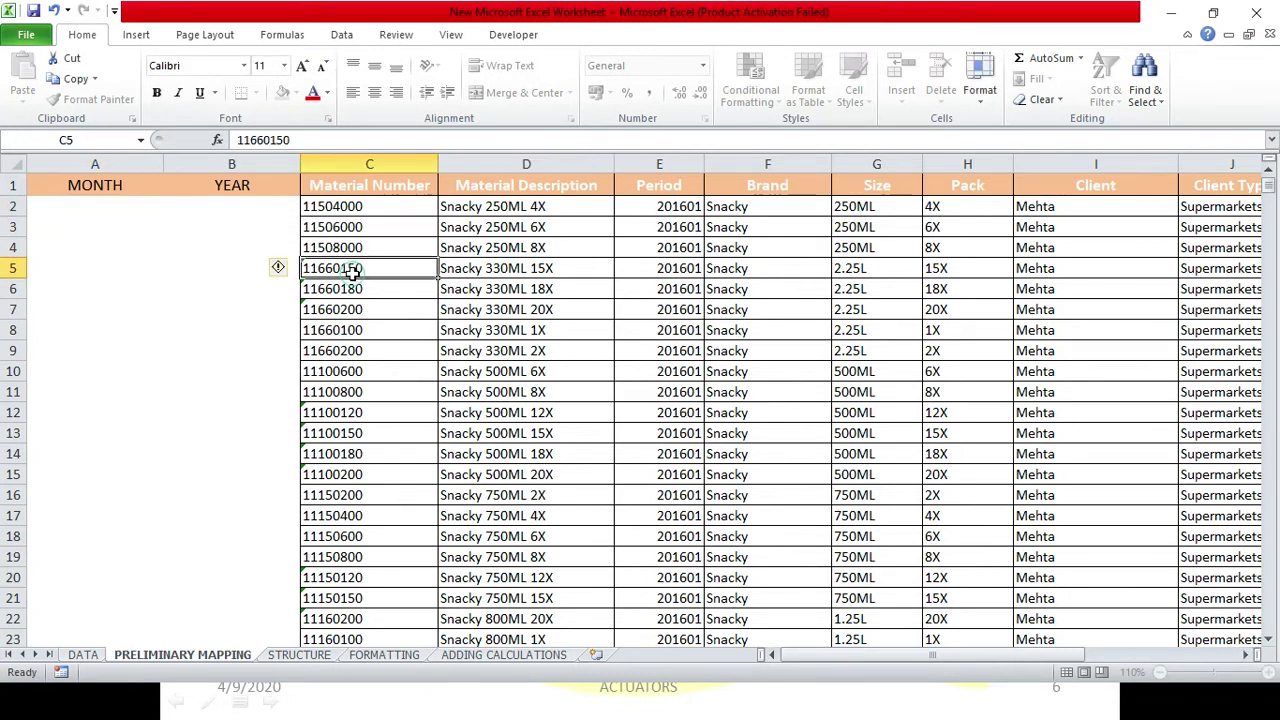
Enter the formula =RIGHT(E2,2) in cell A2 to extract the month from the first Period value
click(1268, 672)
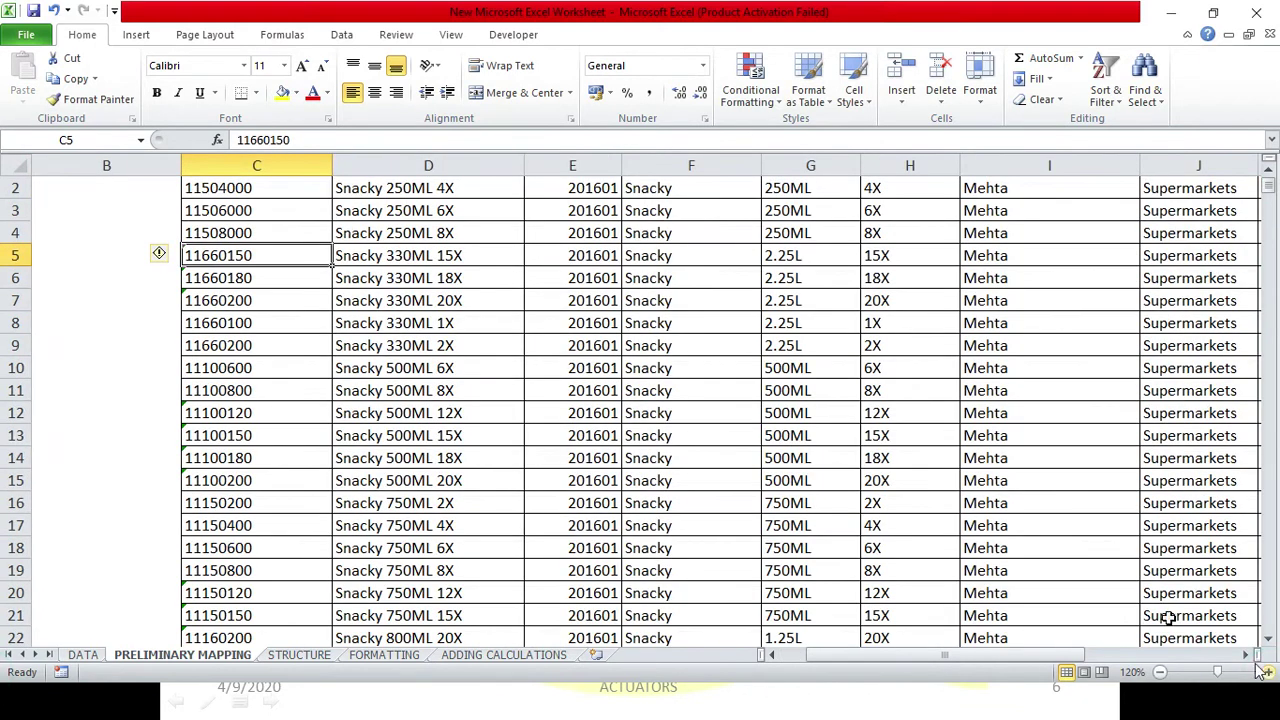
scroll(1066, 474, up, 1)
drag(944, 655, 920, 655)
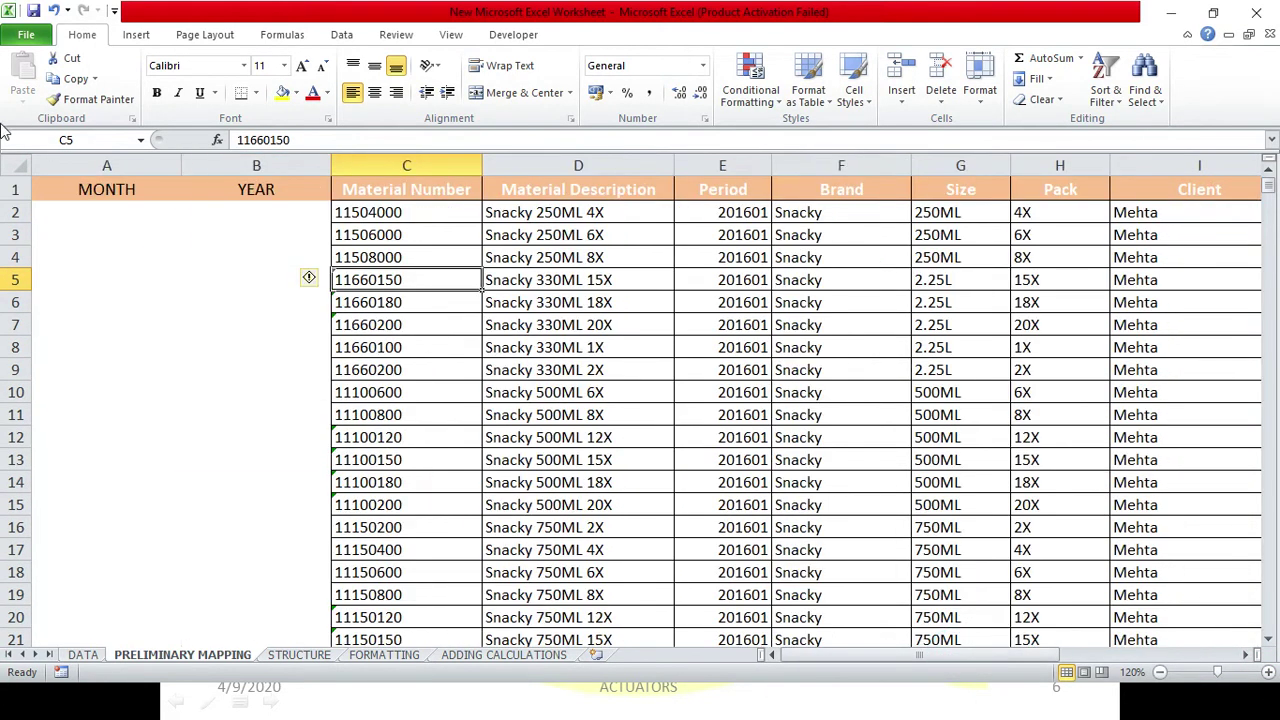
click(75, 226)
text(=)
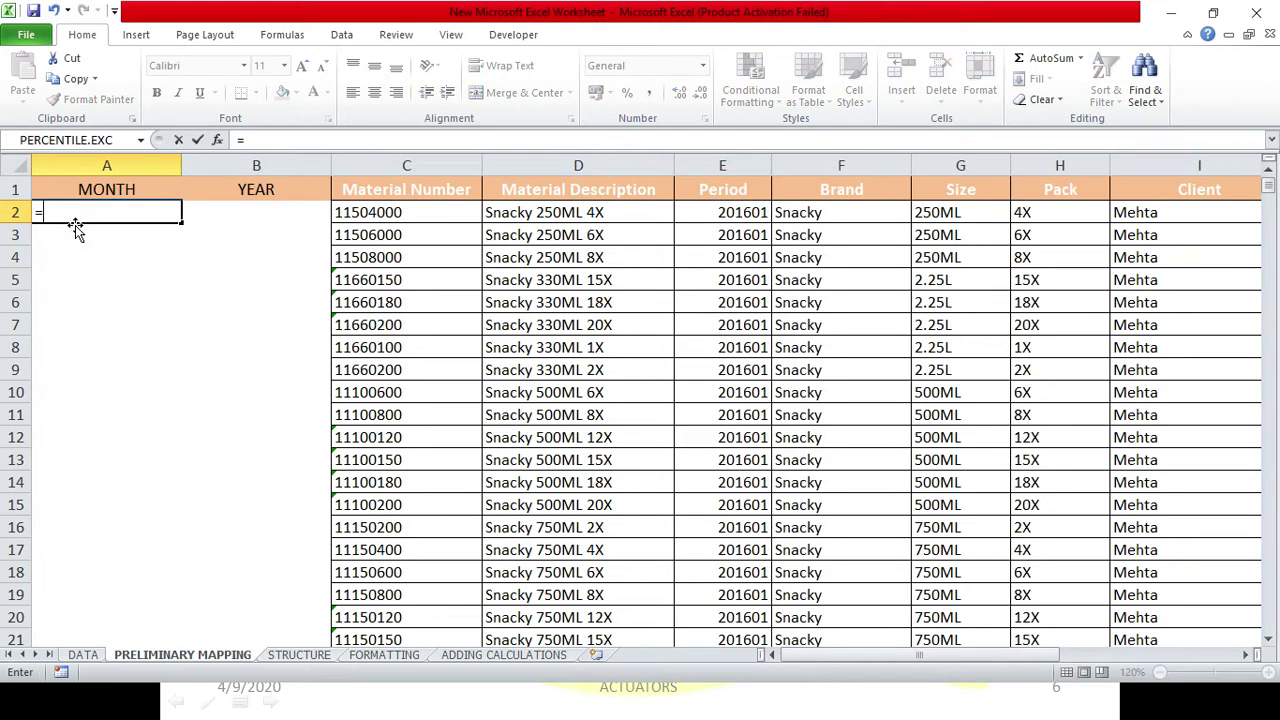
text(RI)
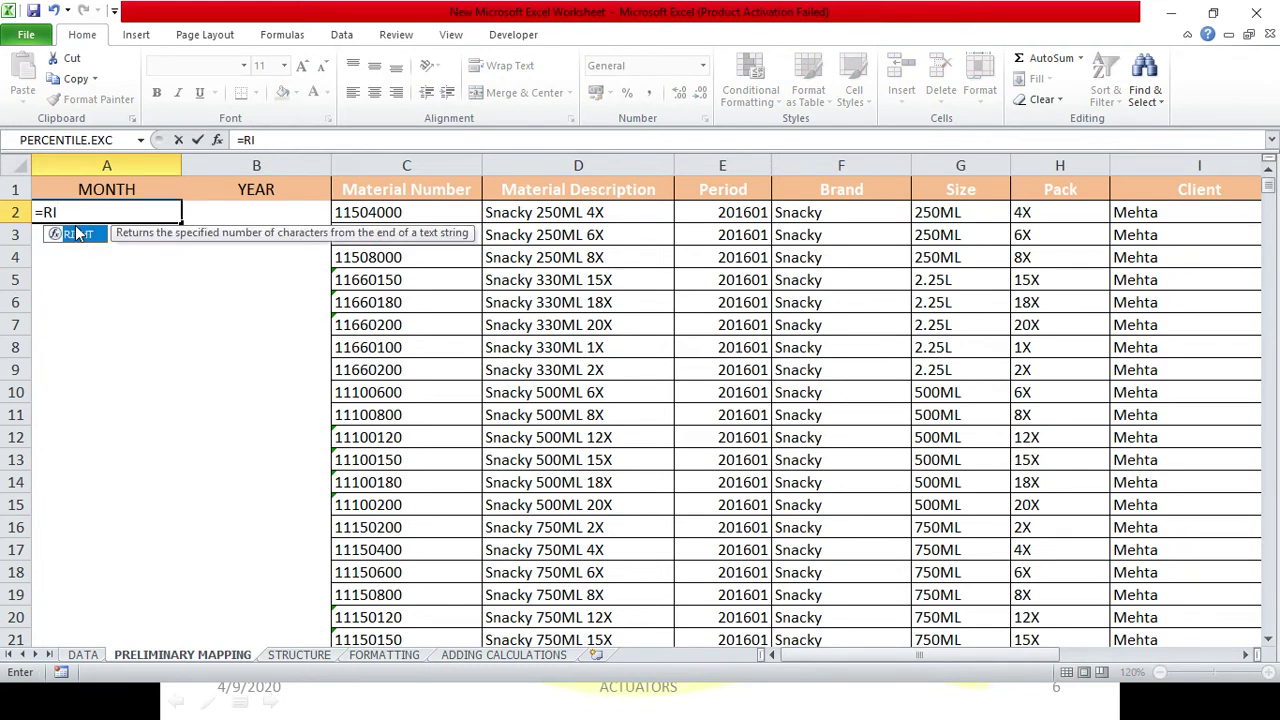
key(BackSpace)
text(IGHT()
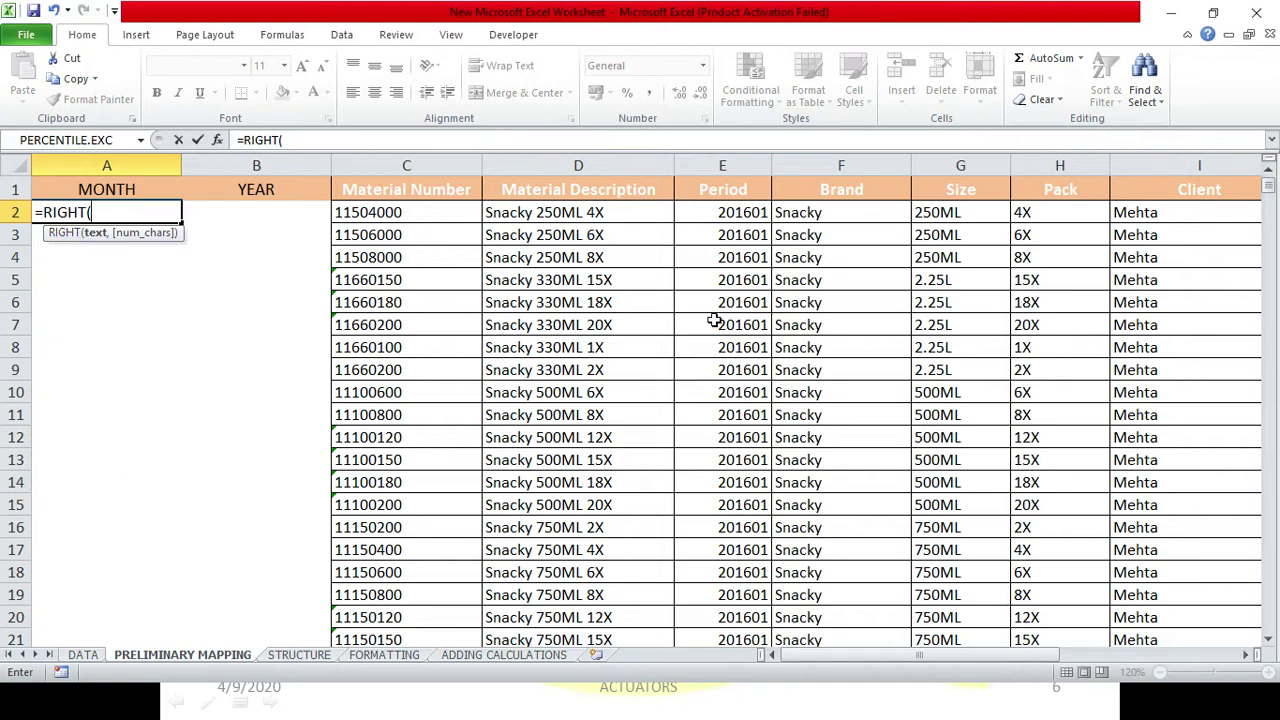
click(733, 212)
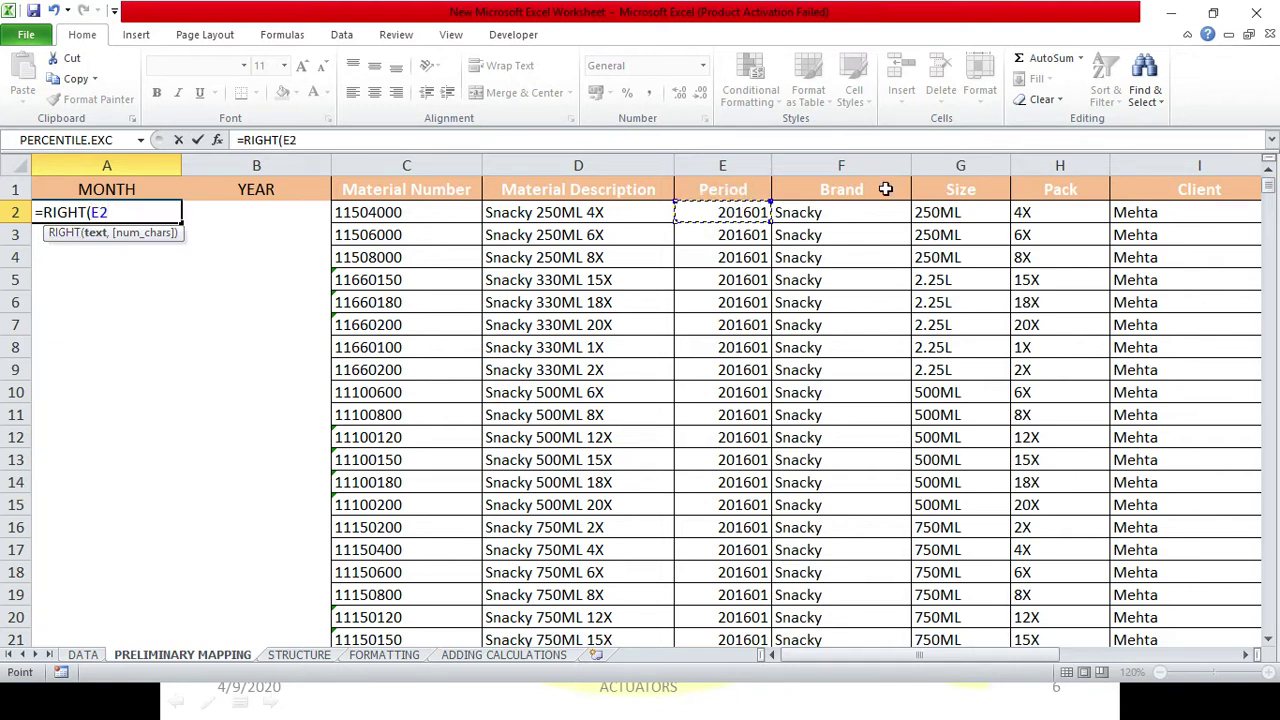
text(,2)
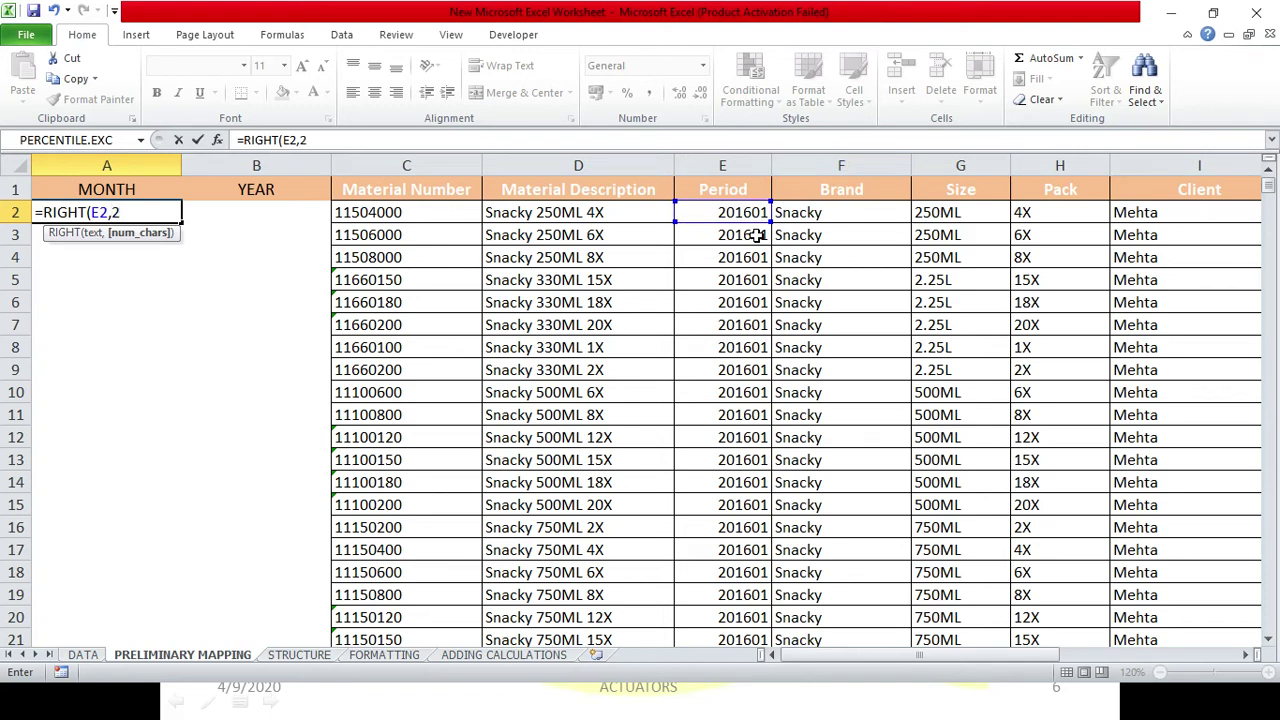
key(Return)
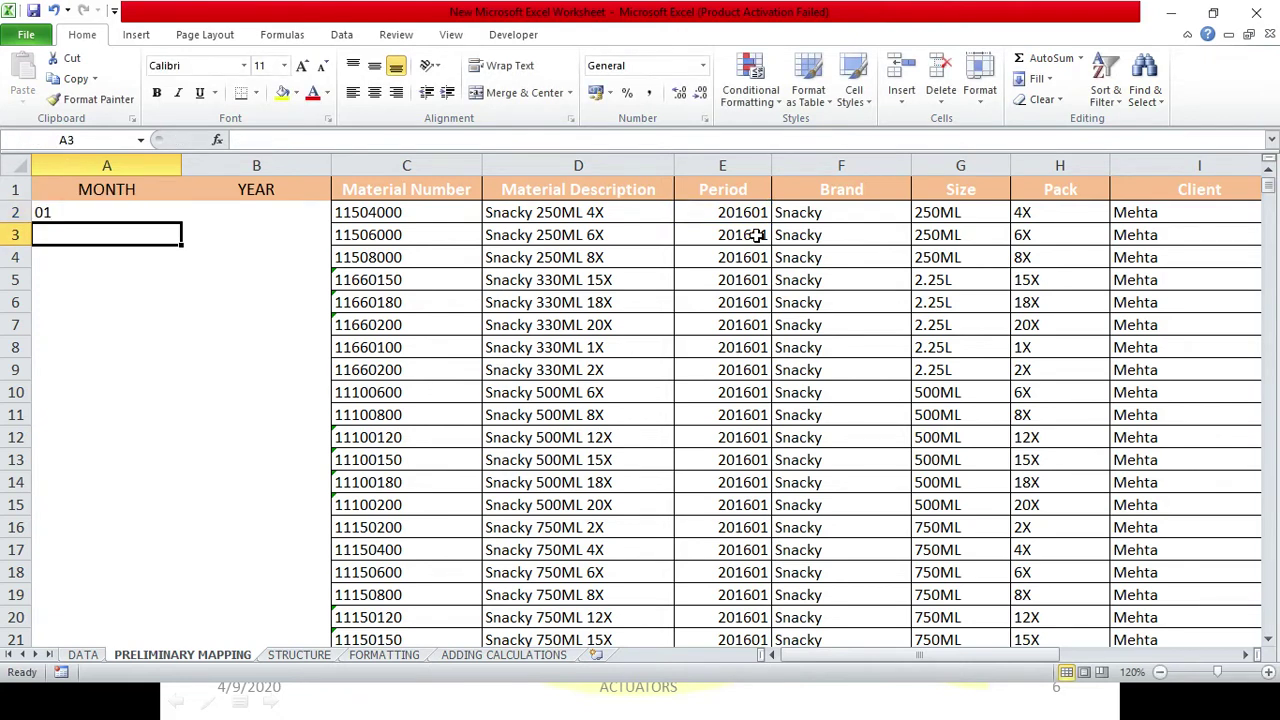
click(62, 213)
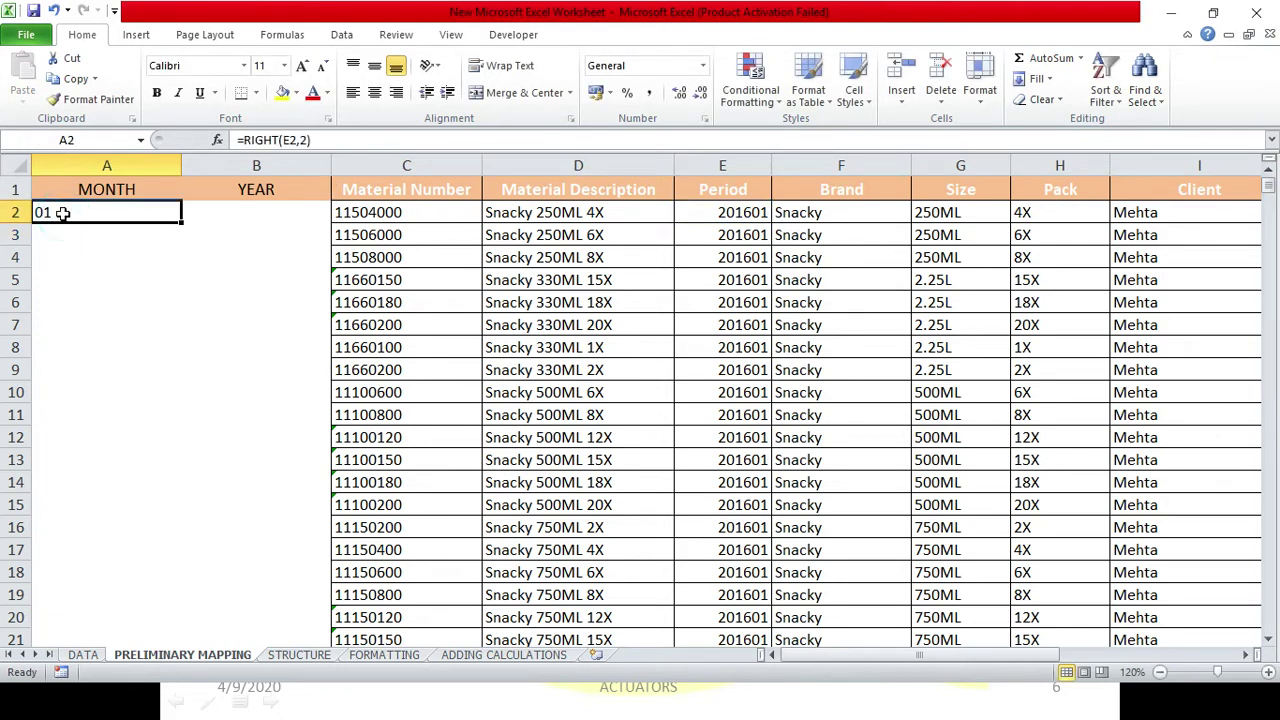
drag(752, 213, 698, 414)
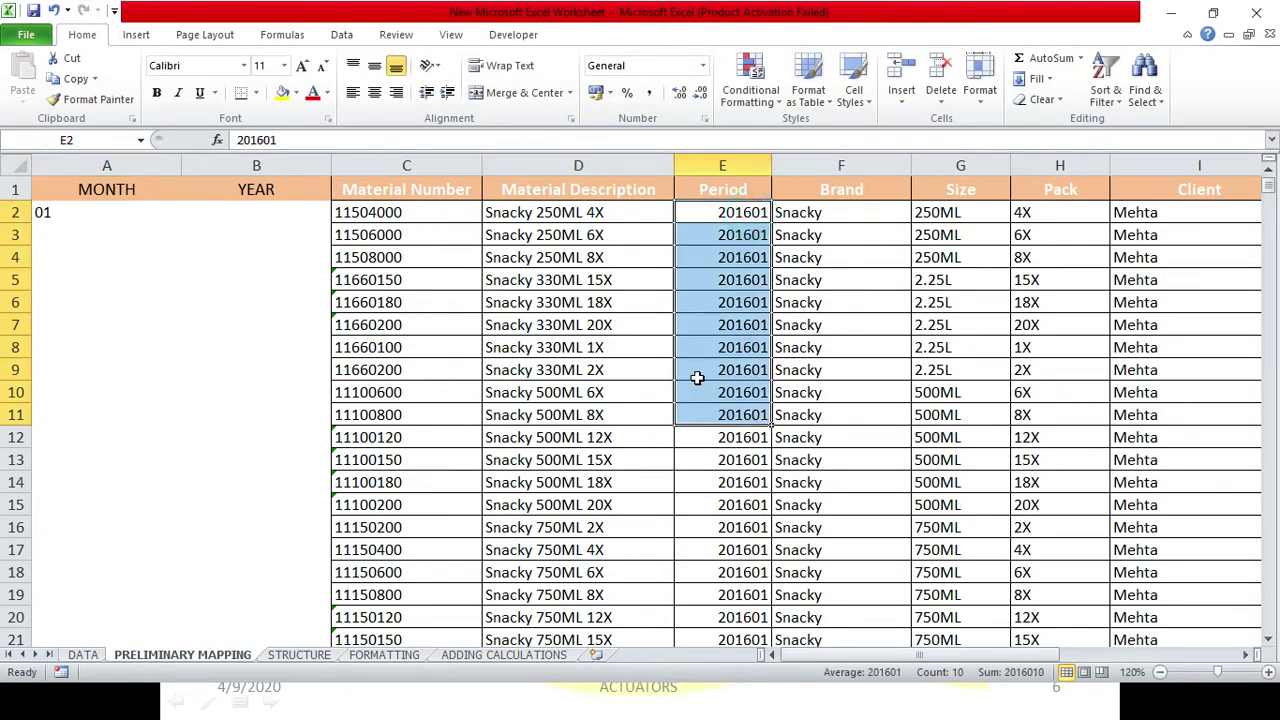
click(145, 220)
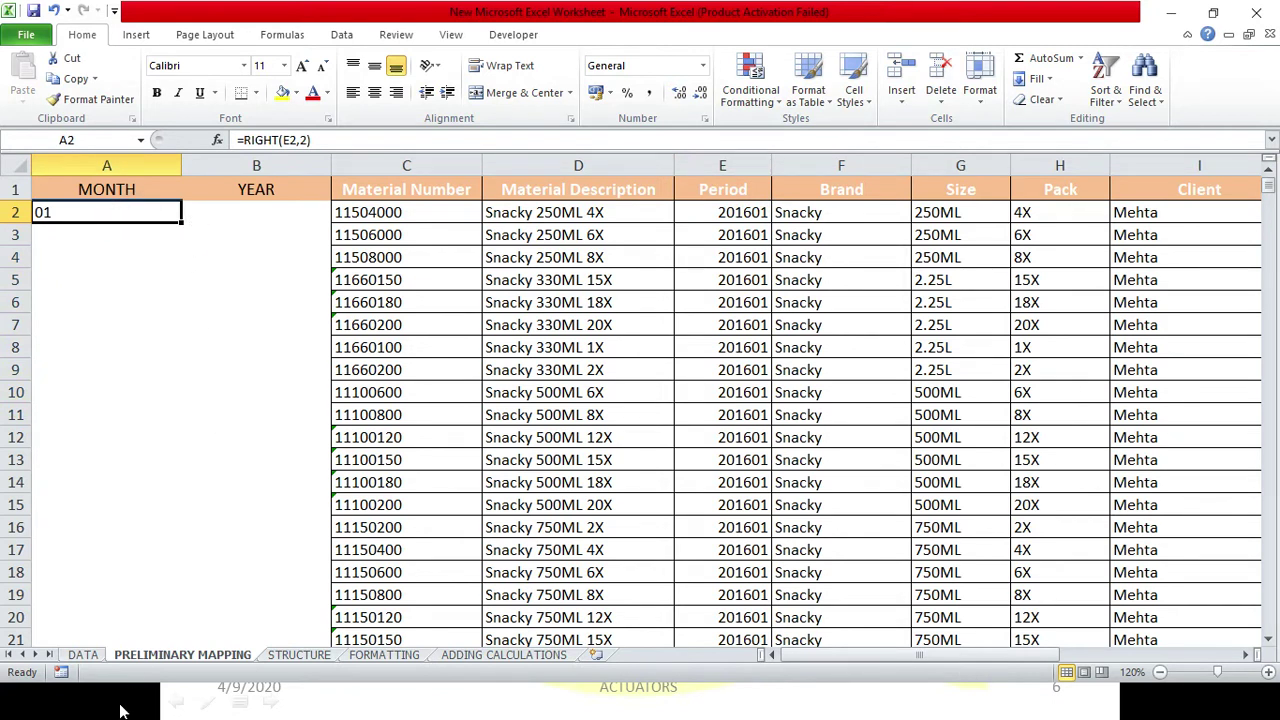
Enter the formula =LEFT(E2,4) in cell B2 to extract the year from the first Period value
click(267, 226)
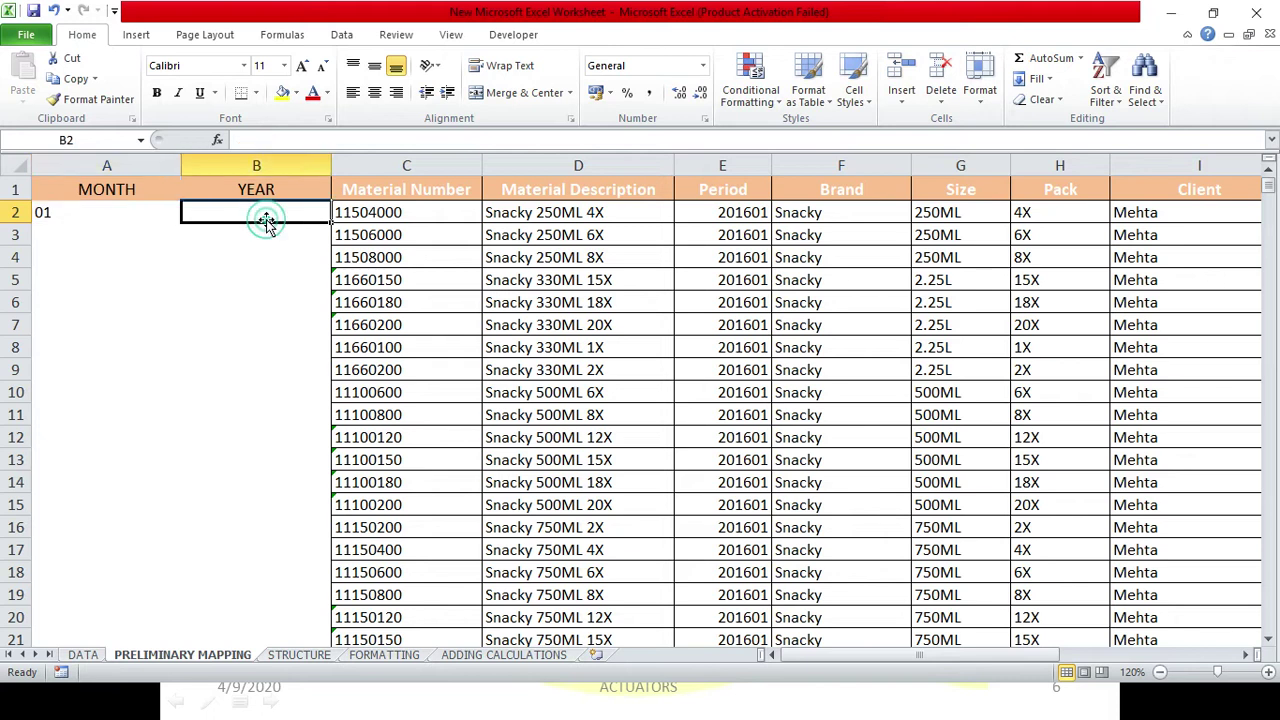
text(=)
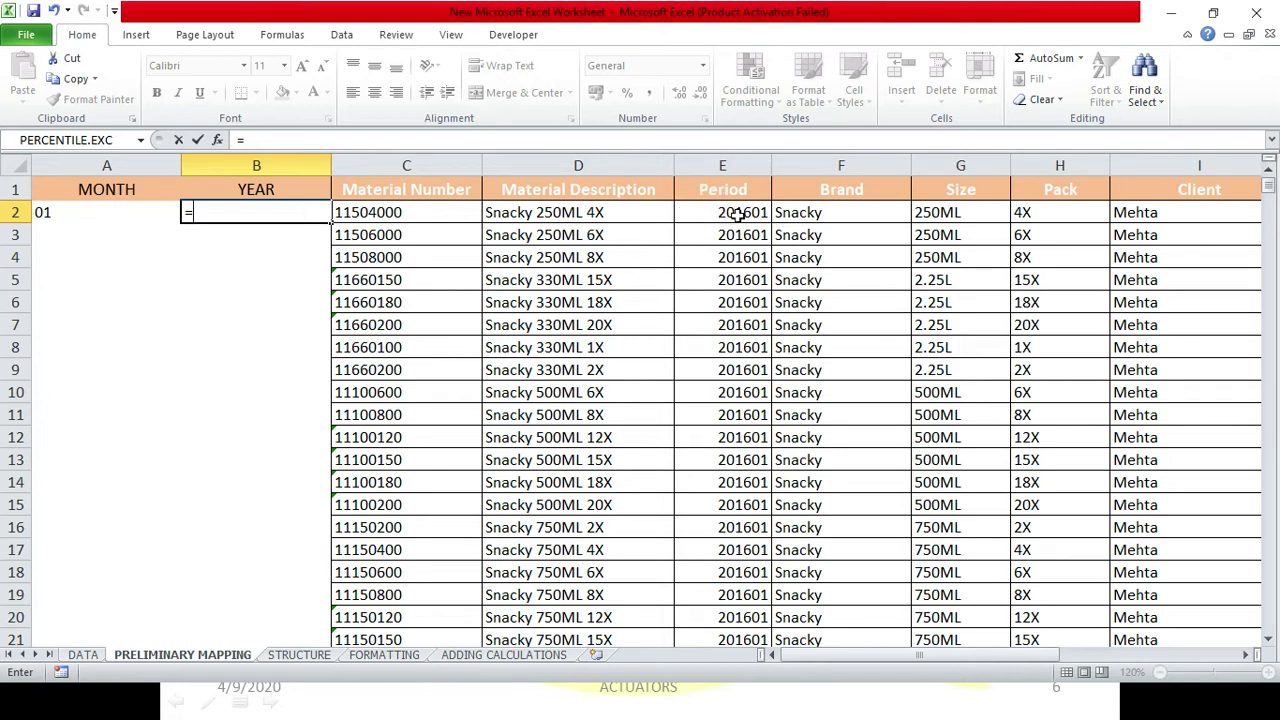
text(LE)
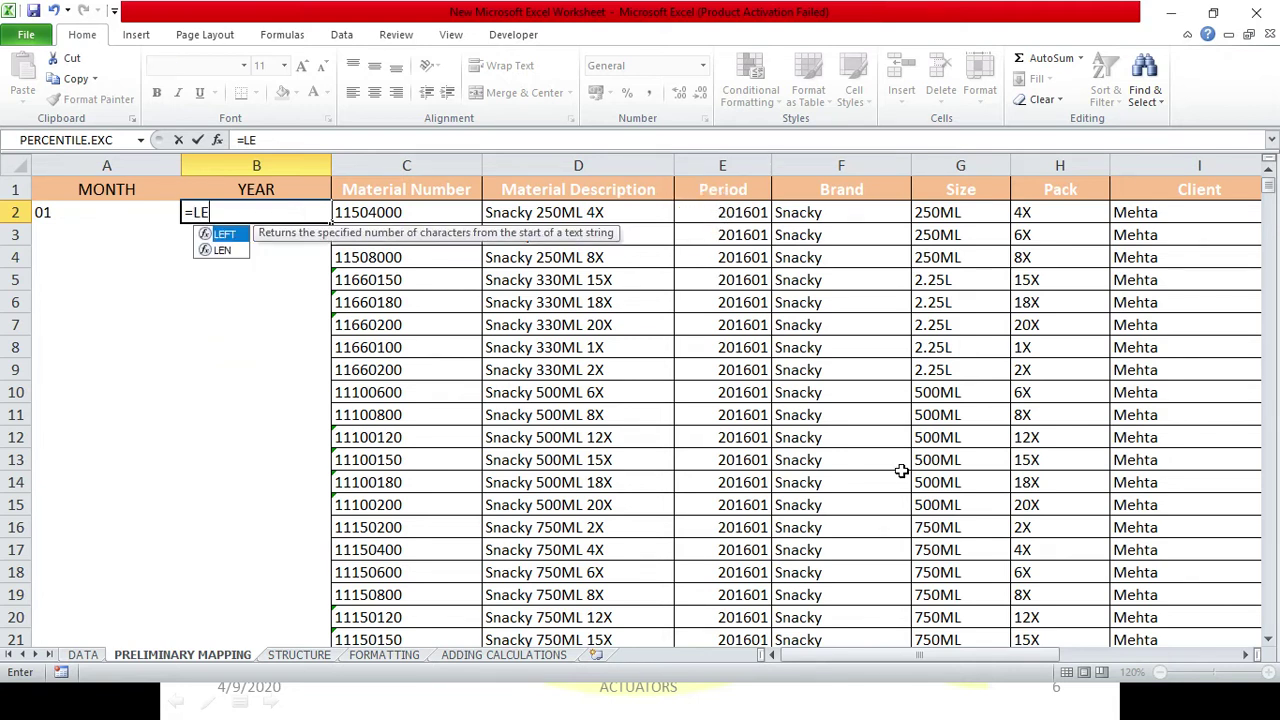
text(FT()
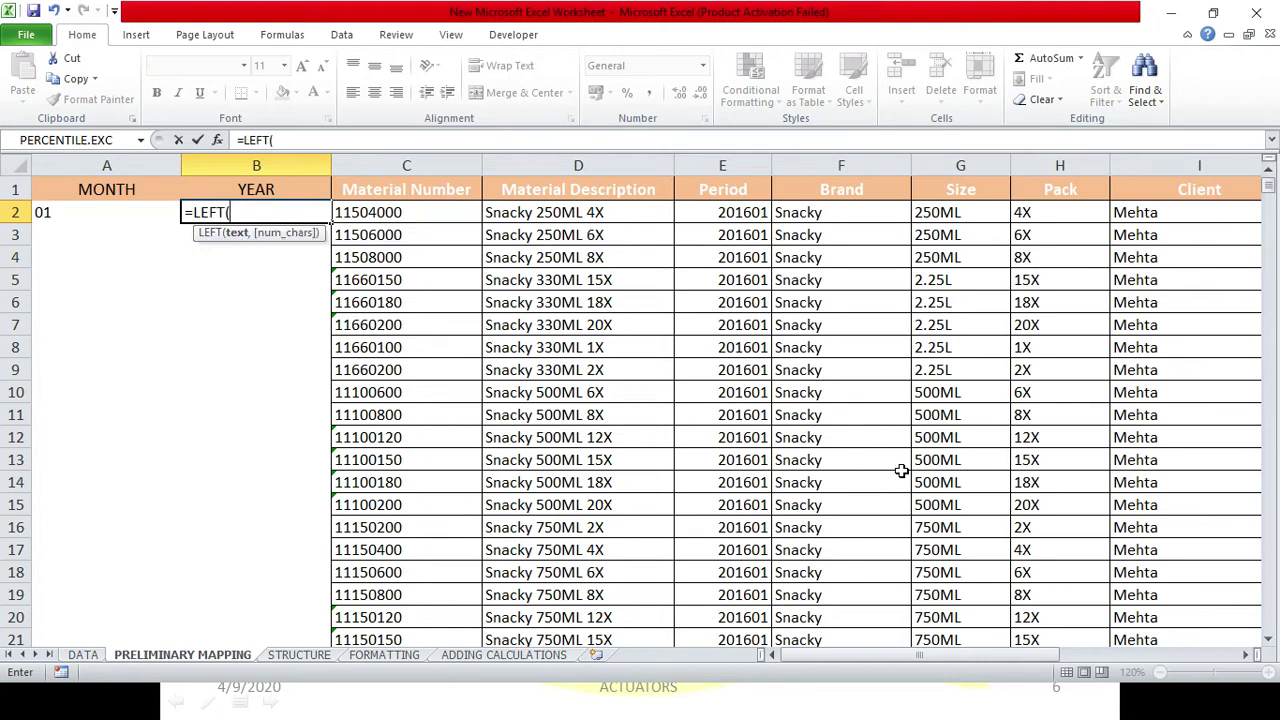
click(760, 212)
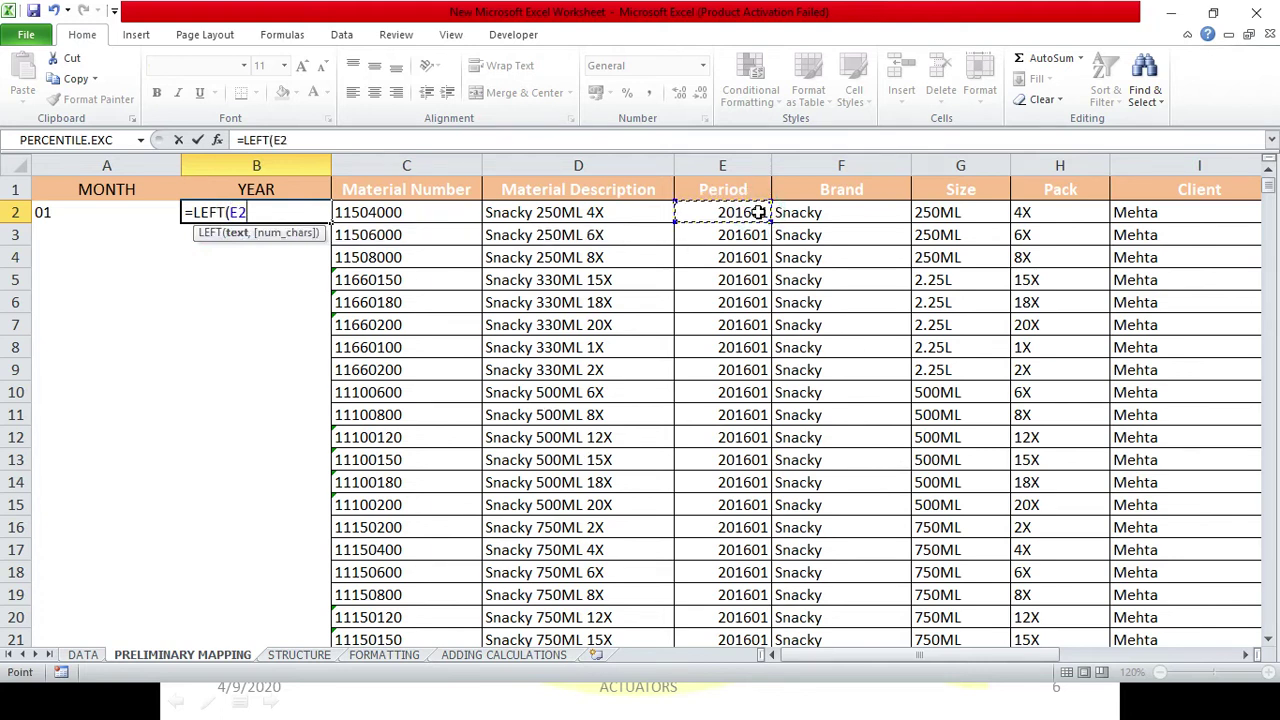
text(,4)
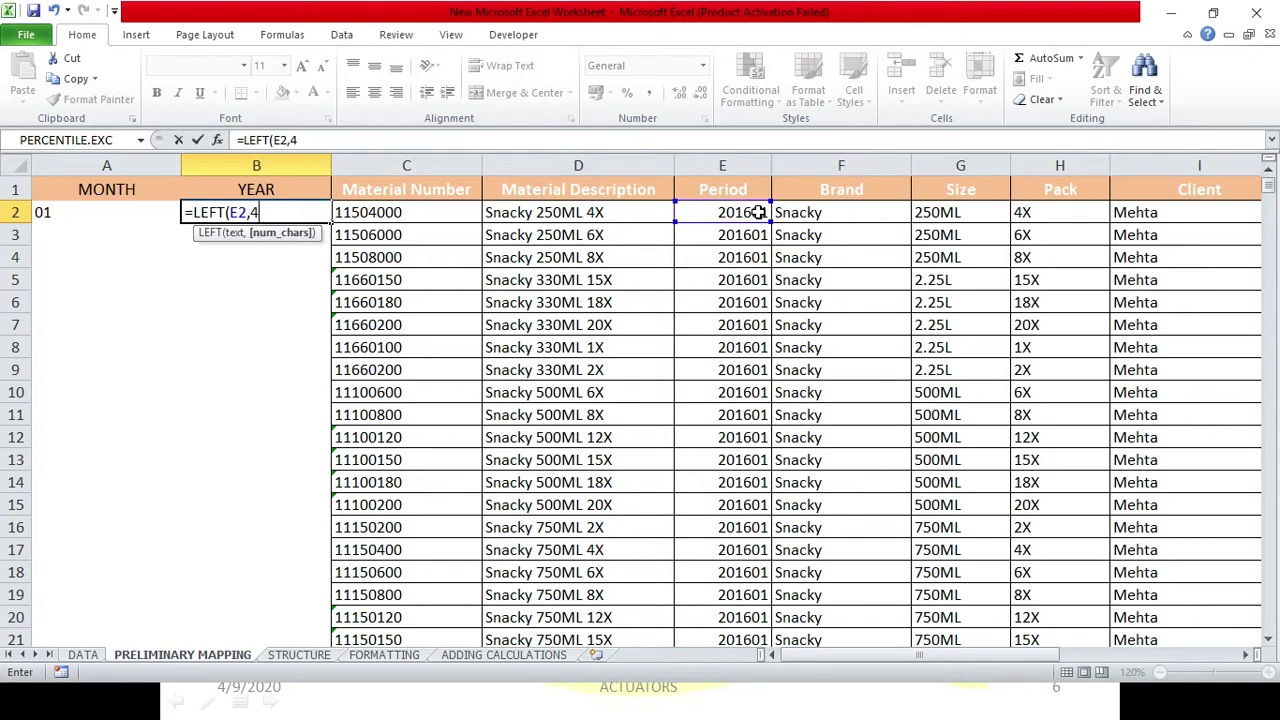
key(Return)
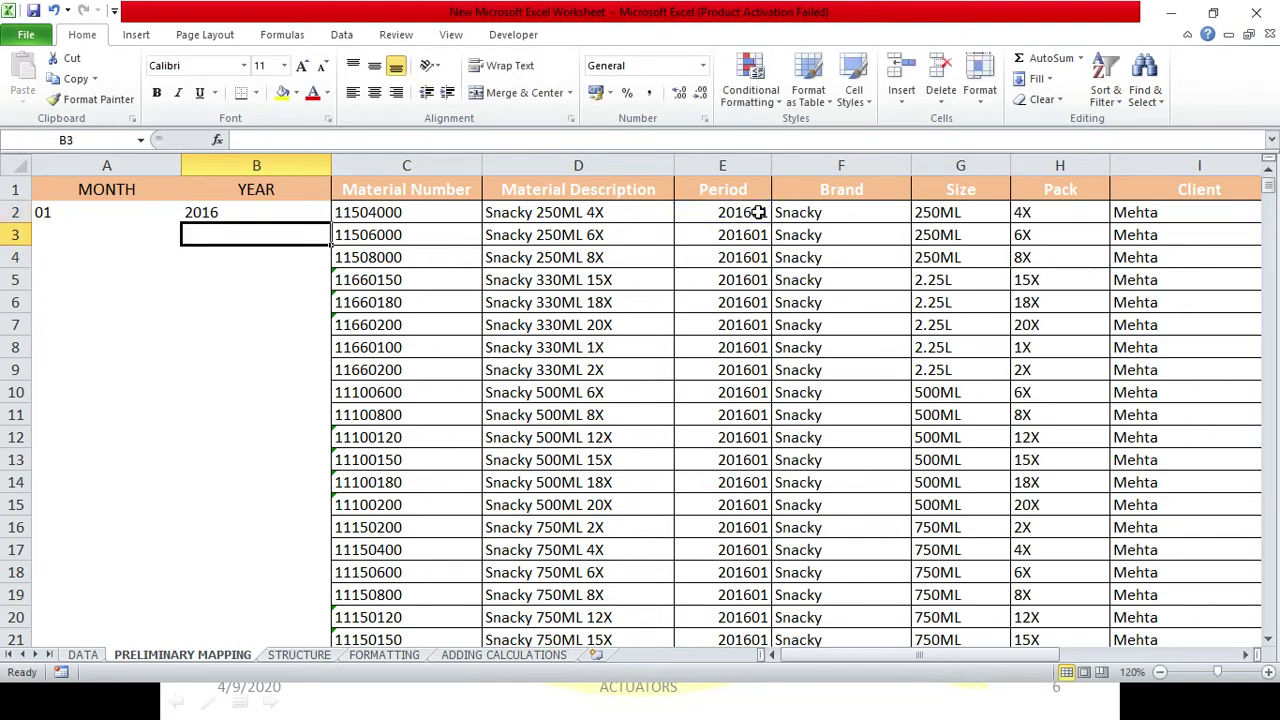
Fill the MONTH and YEAR formulas from A2:B2 down to row 4450 and copy the last filled pair
drag(96, 210, 290, 598)
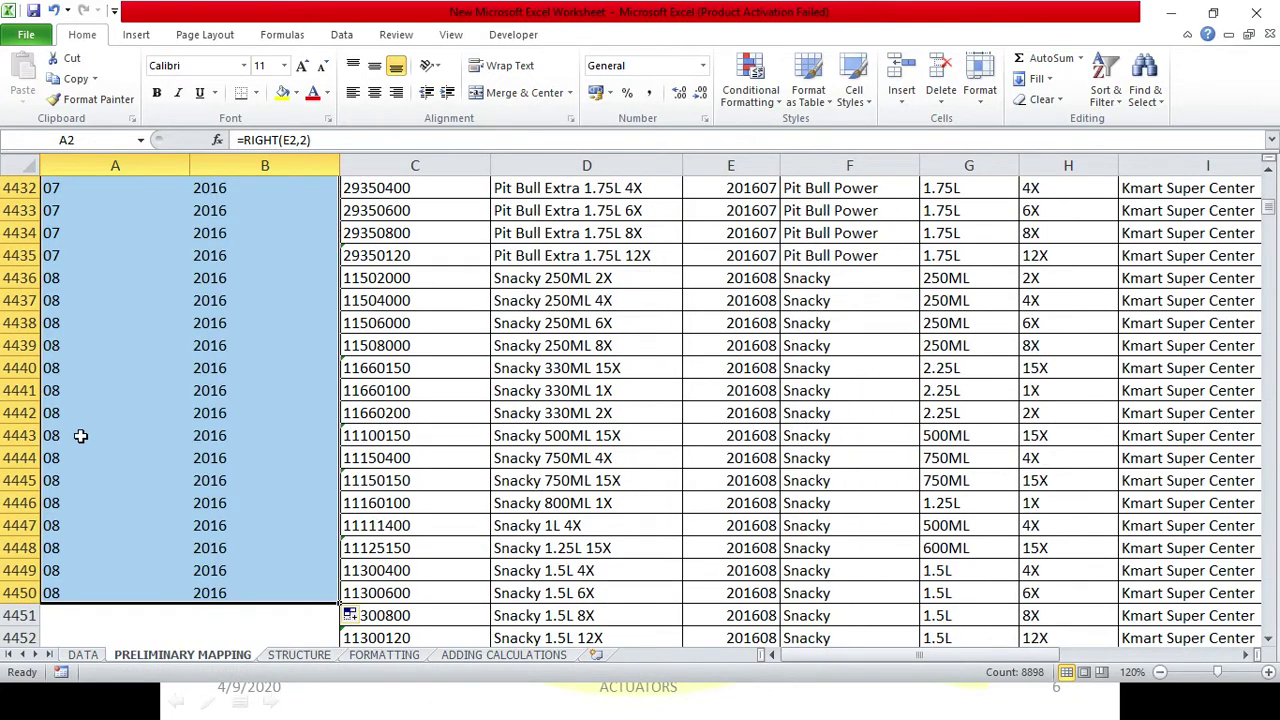
click(58, 420)
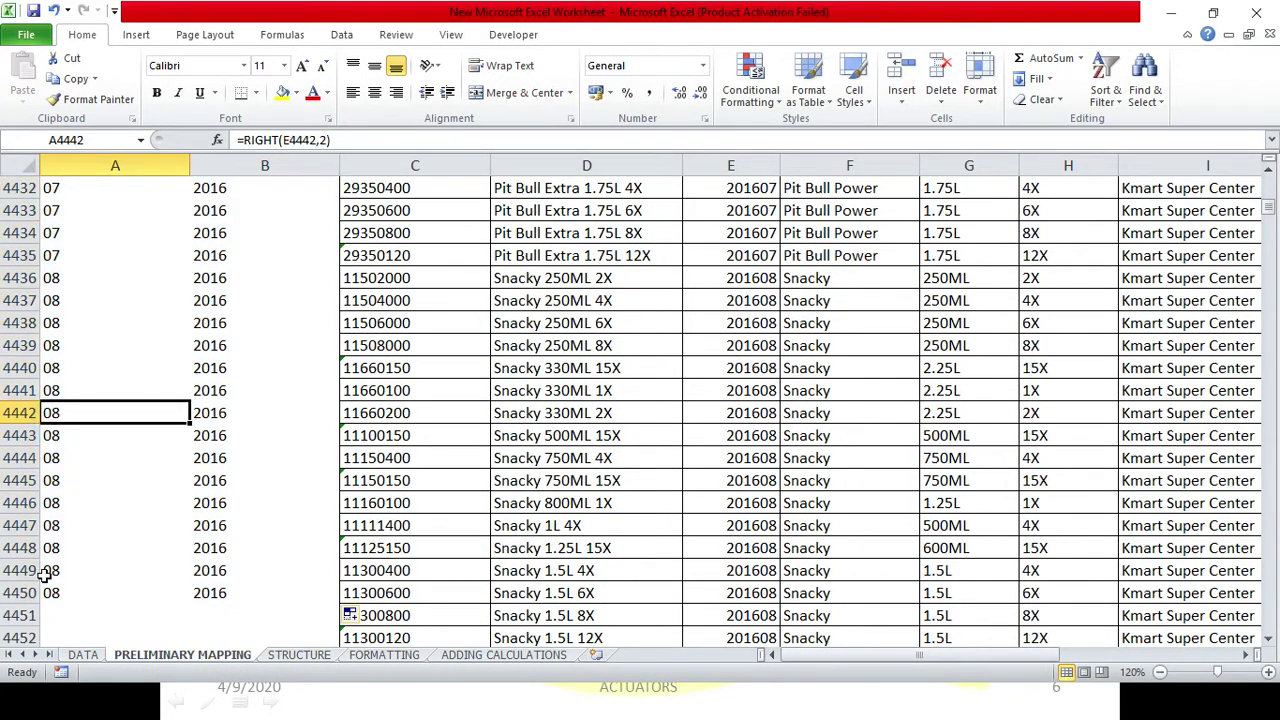
drag(46, 592, 248, 593)
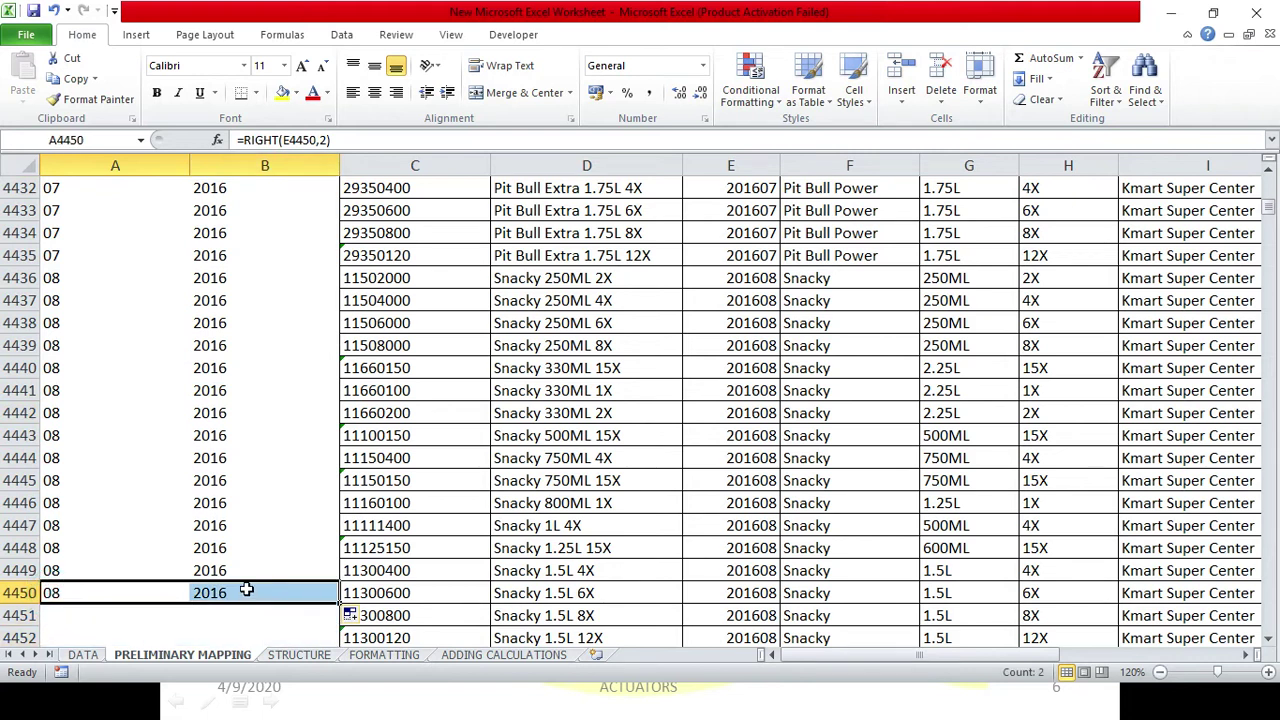
key(ctrl+c)
click(82, 615)
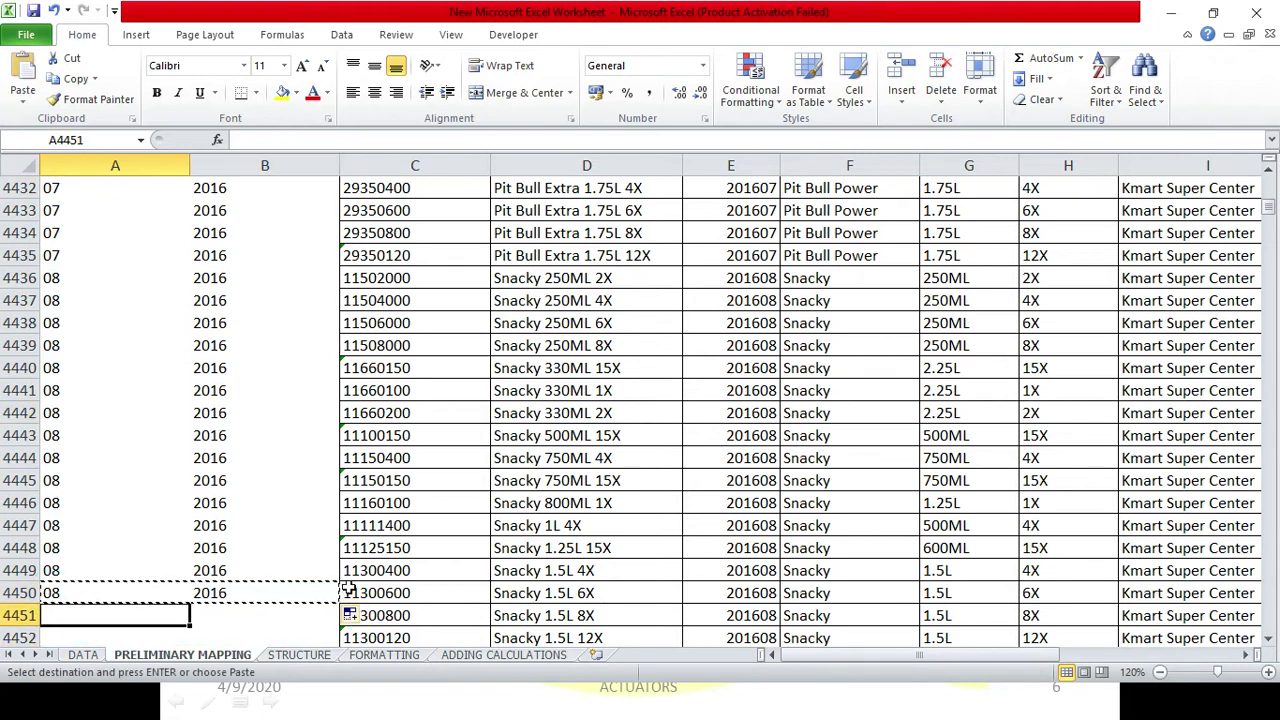
key(Up)
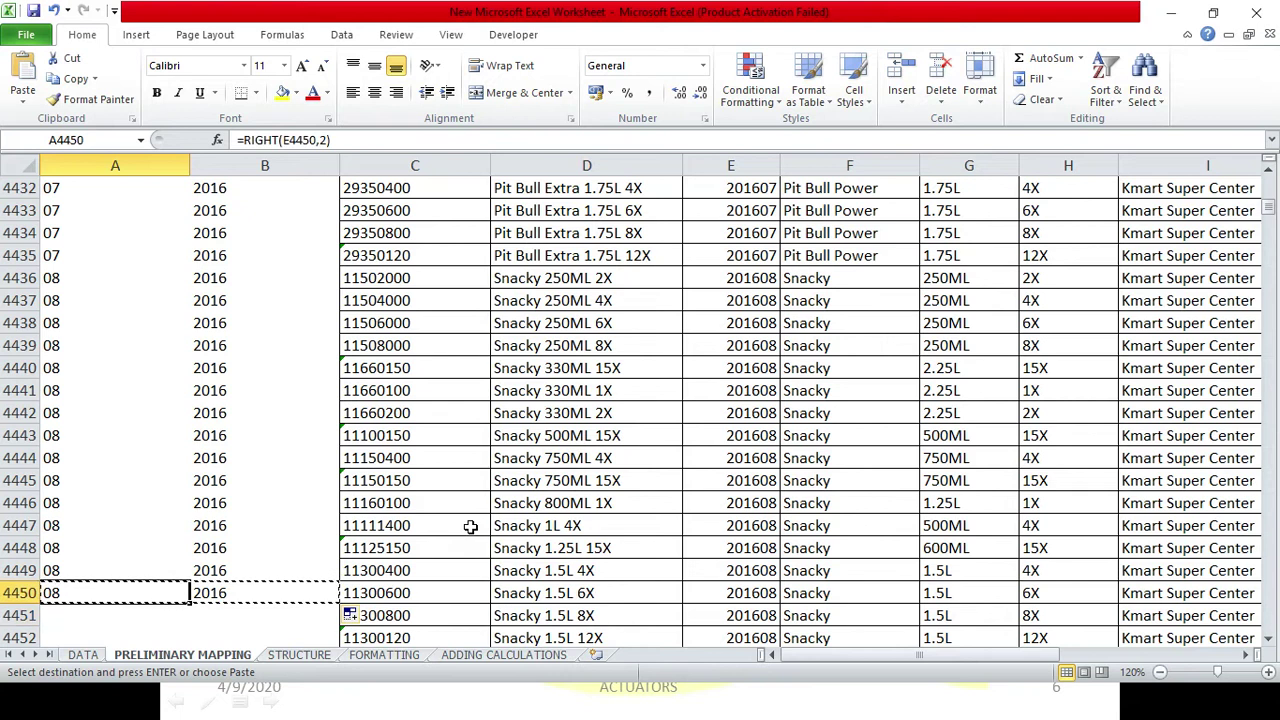
key(ctrl+Home)
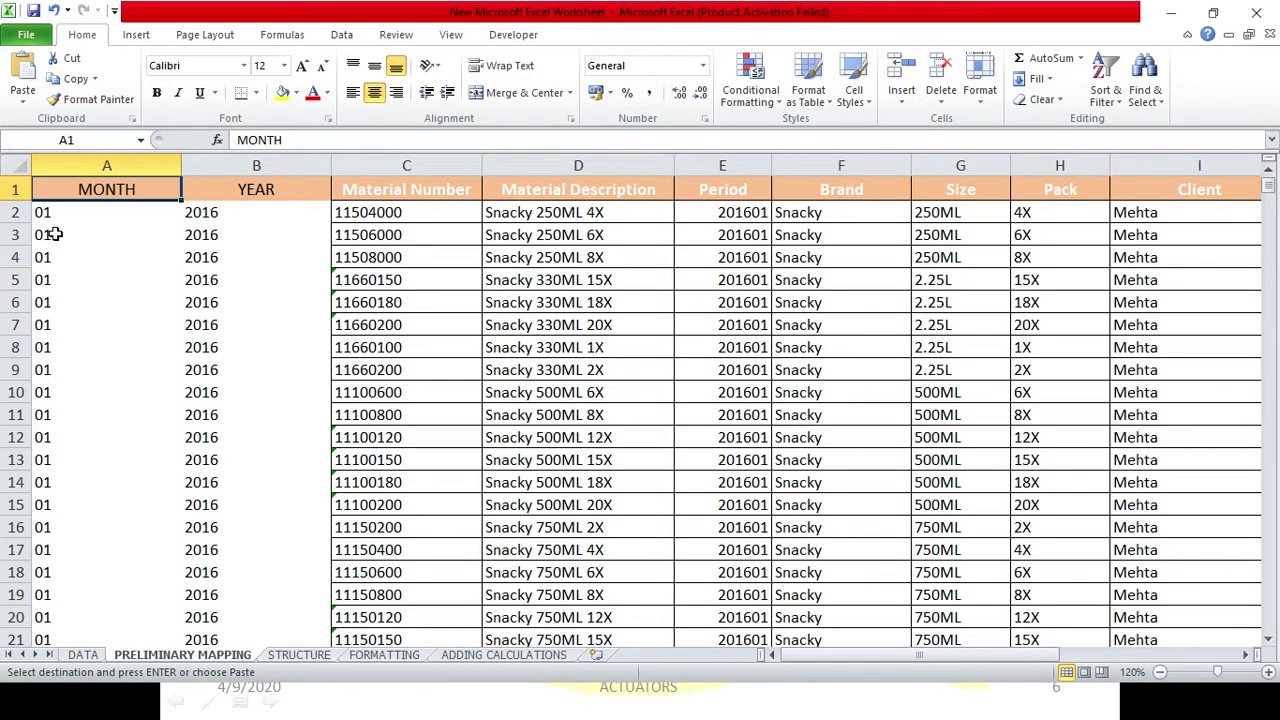
Clear the filled MONTH and YEAR formulas from A3 through B4450, keeping only those in row 2
drag(54, 234, 208, 236)
key(ctrl+shift+Down)
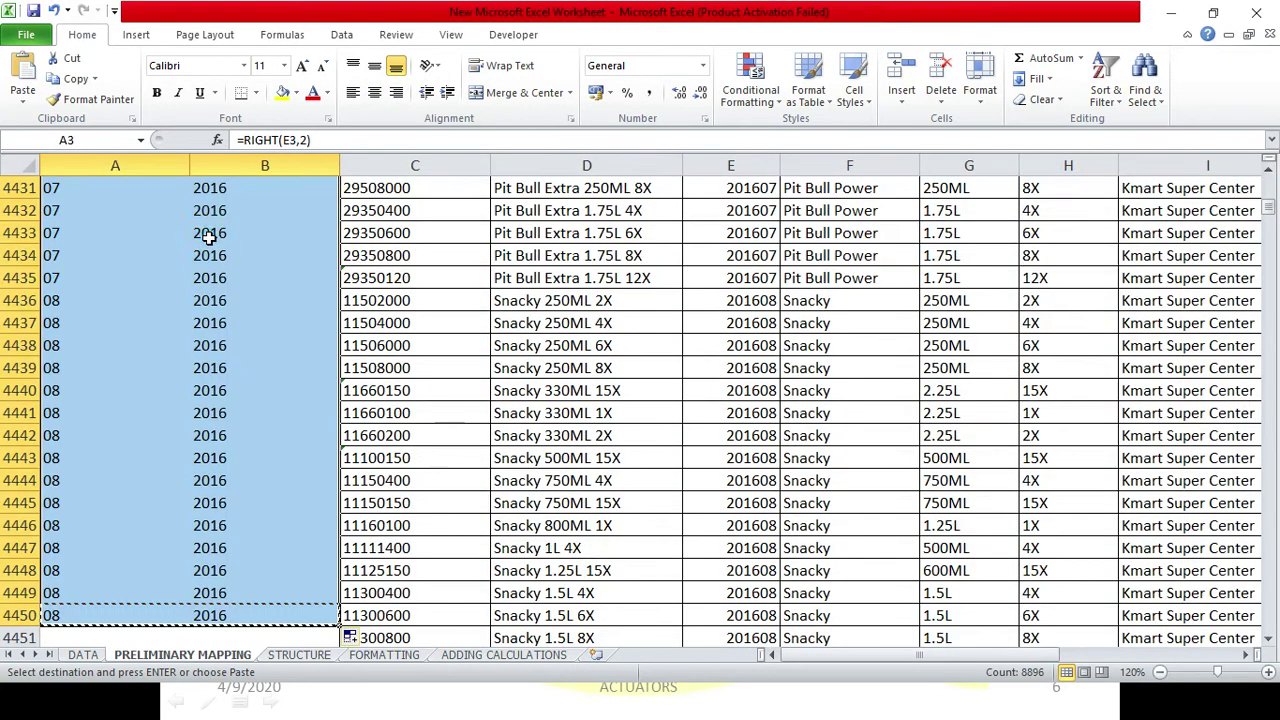
key(Delete)
key(ctrl+BackSpace)
key(Left)
key(Right)
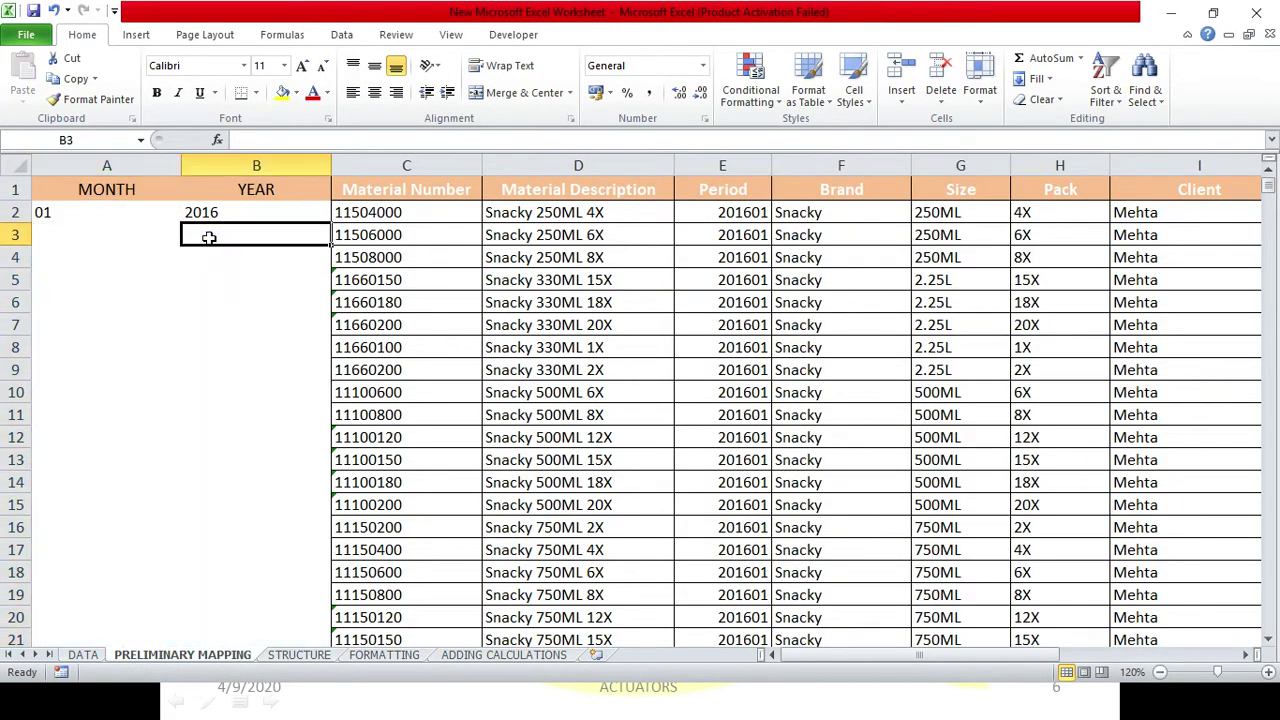
Examine the last data row of the Material Number column and the blank MONTH and YEAR cells beside it
key(Up)
key(Right)
key(ctrl+Down)
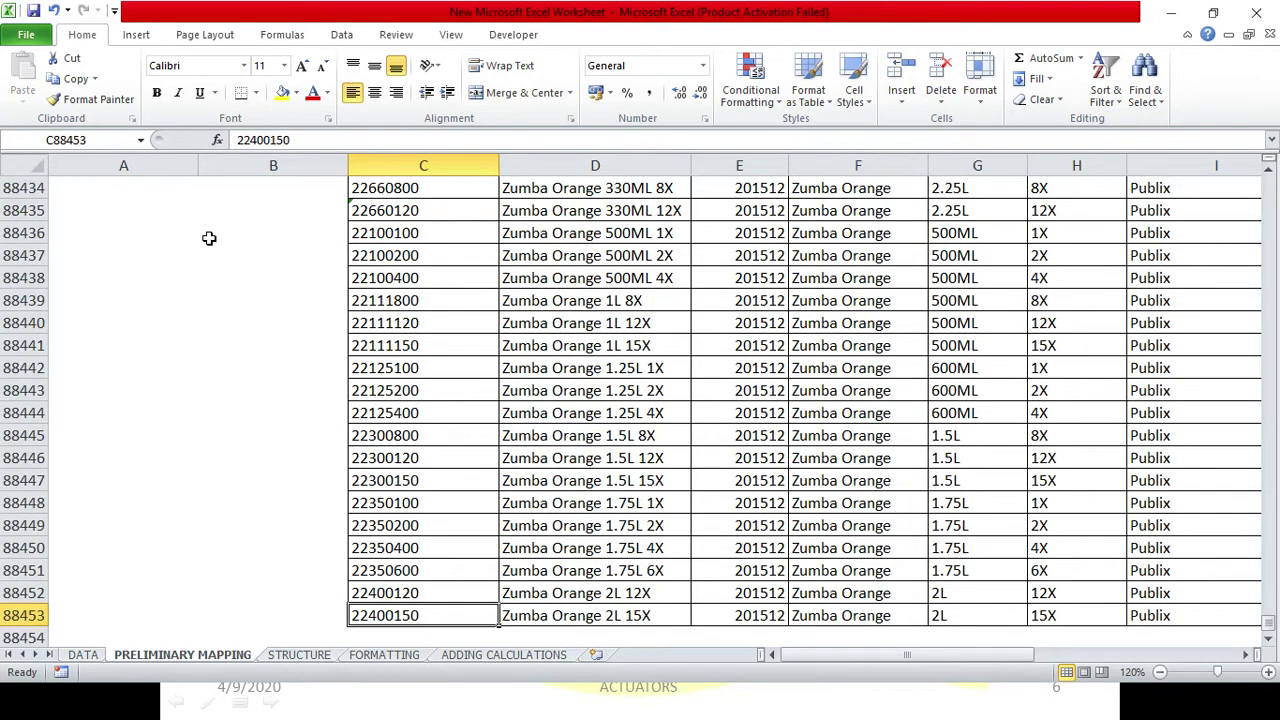
scroll(184, 472, down, 1)
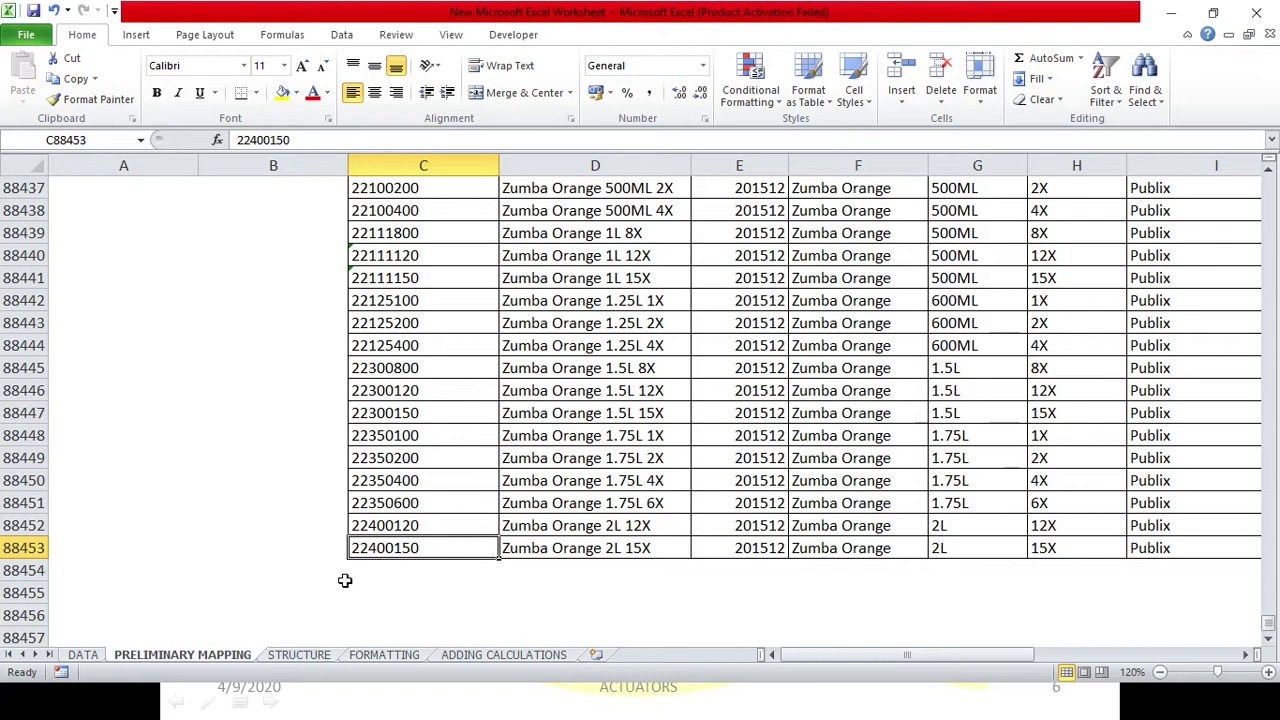
click(65, 571)
drag(65, 571, 330, 572)
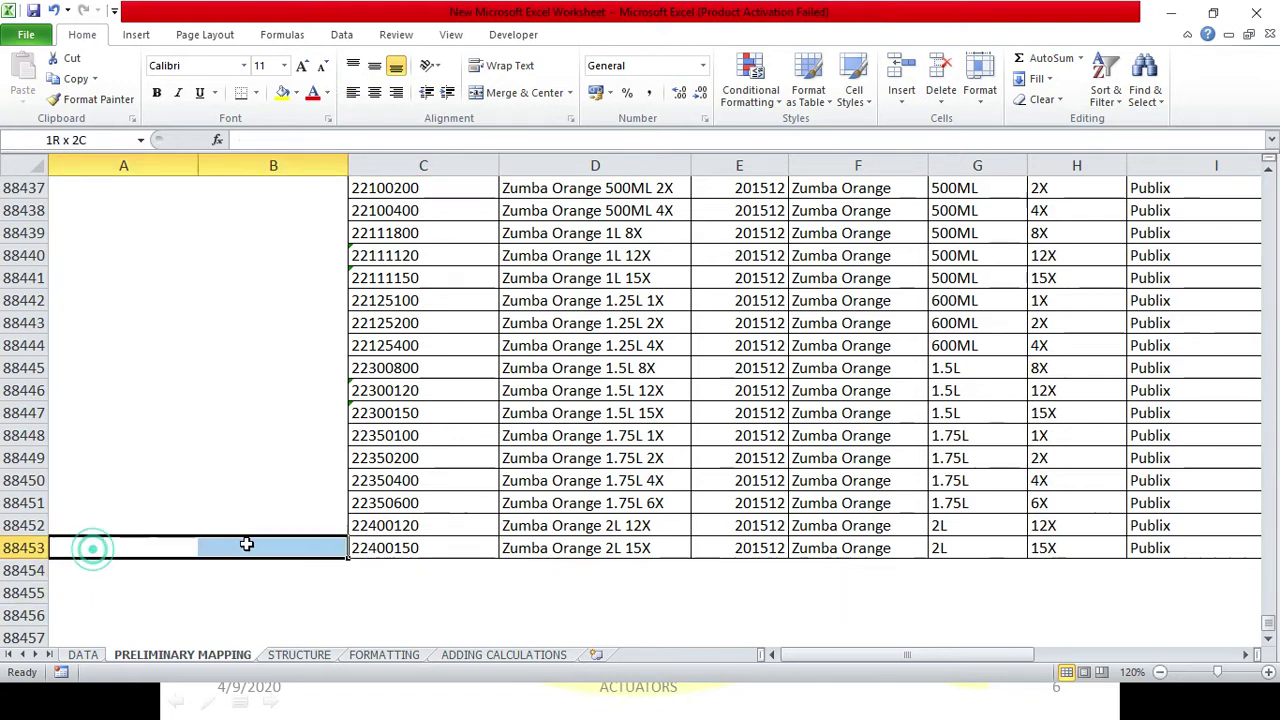
drag(246, 543, 315, 535)
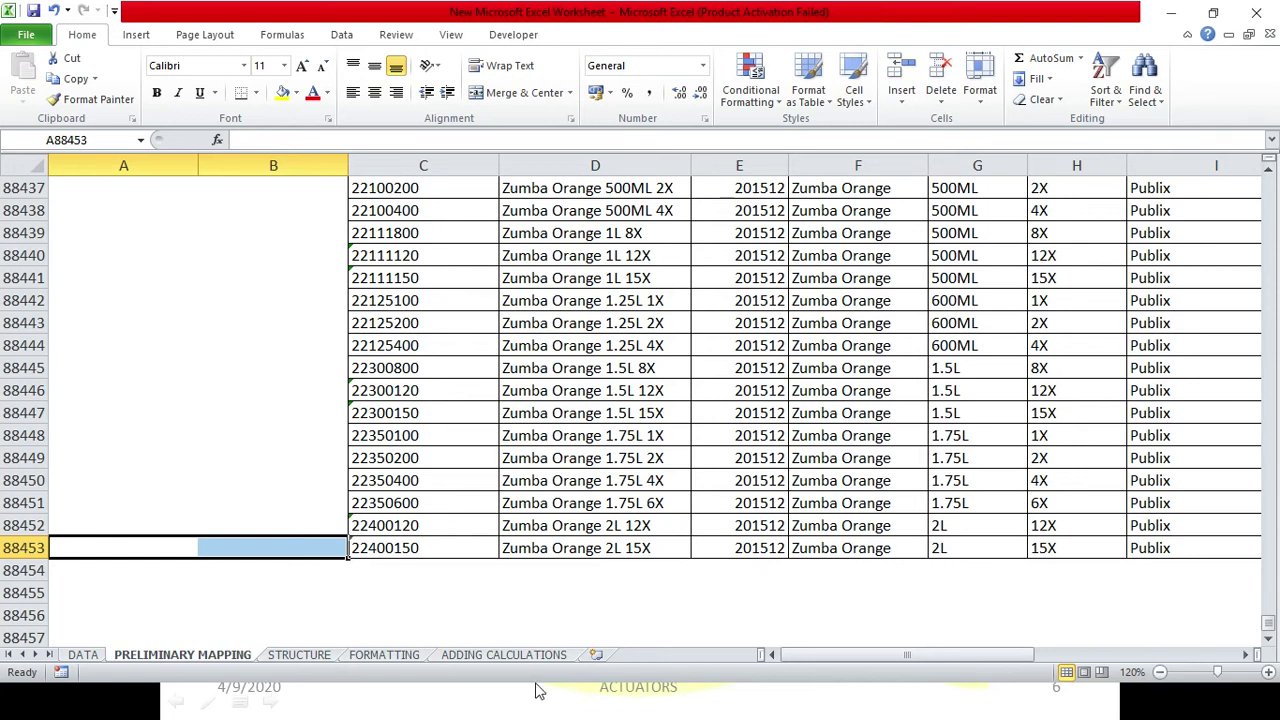
click(385, 552)
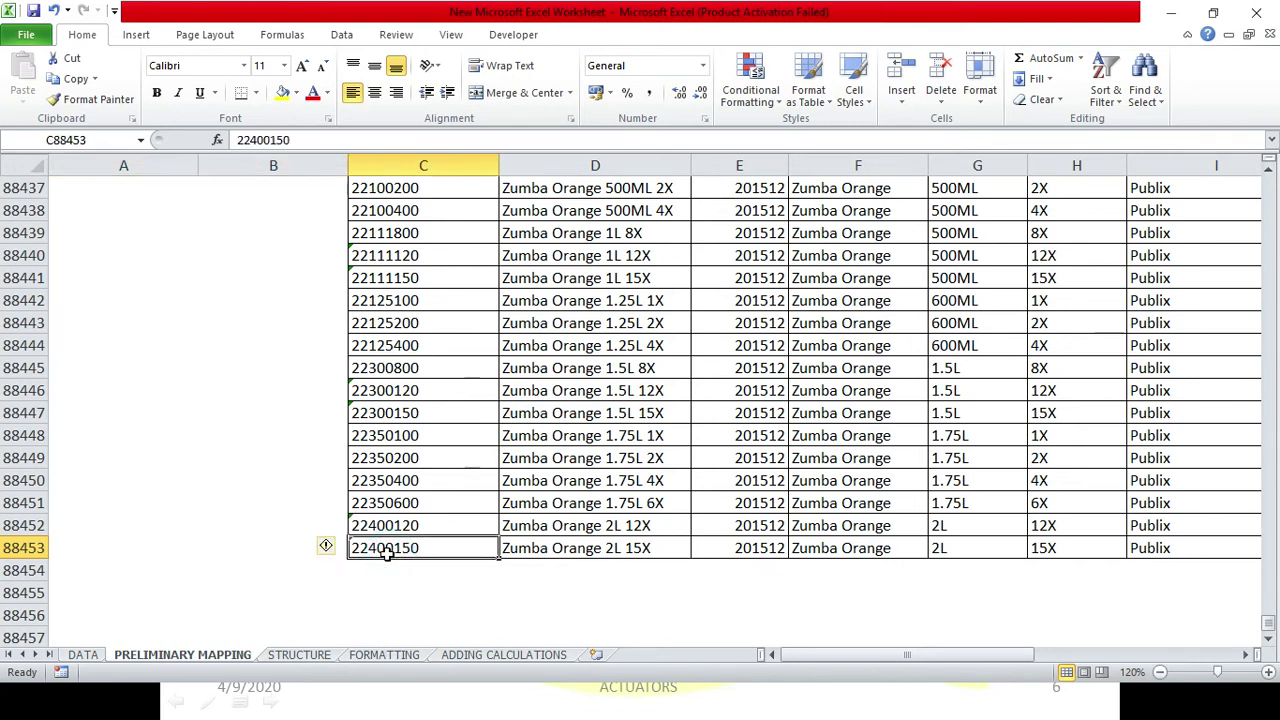
key(ctrl+Up)
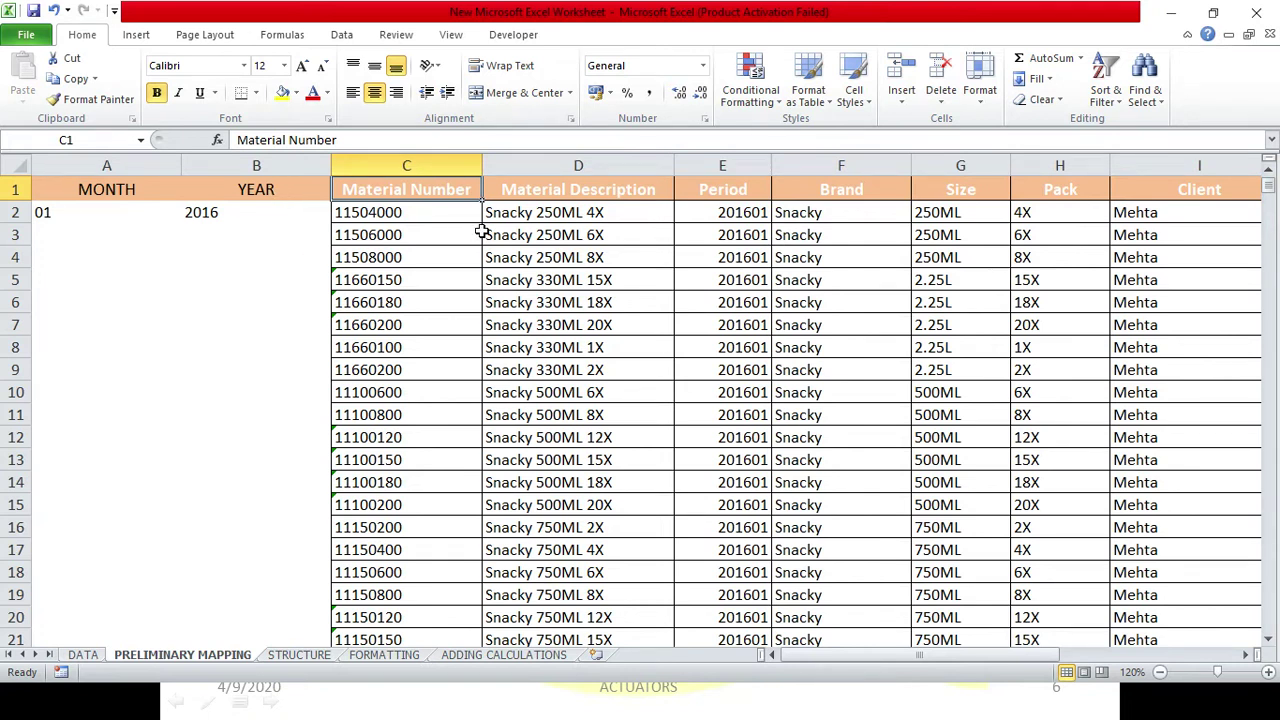
Enter the marker text END in cells A88453 and B88453, beside the last data row
key(ctrl+Down)
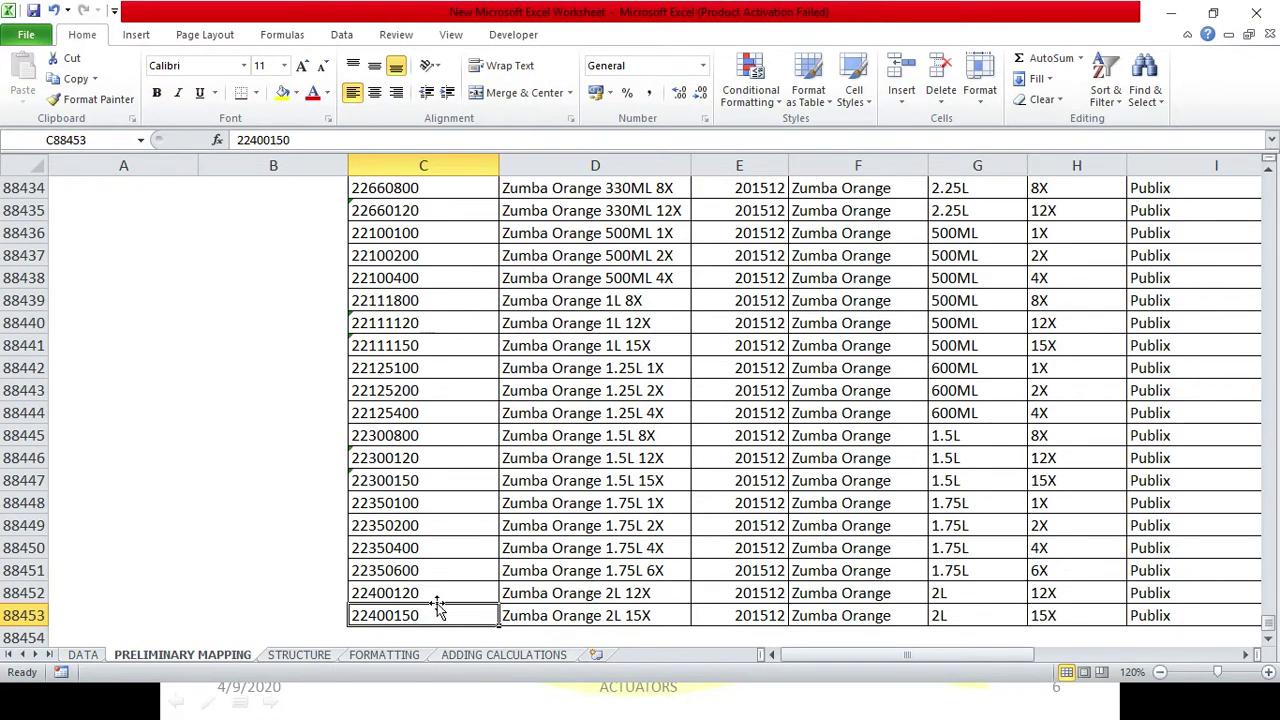
click(110, 606)
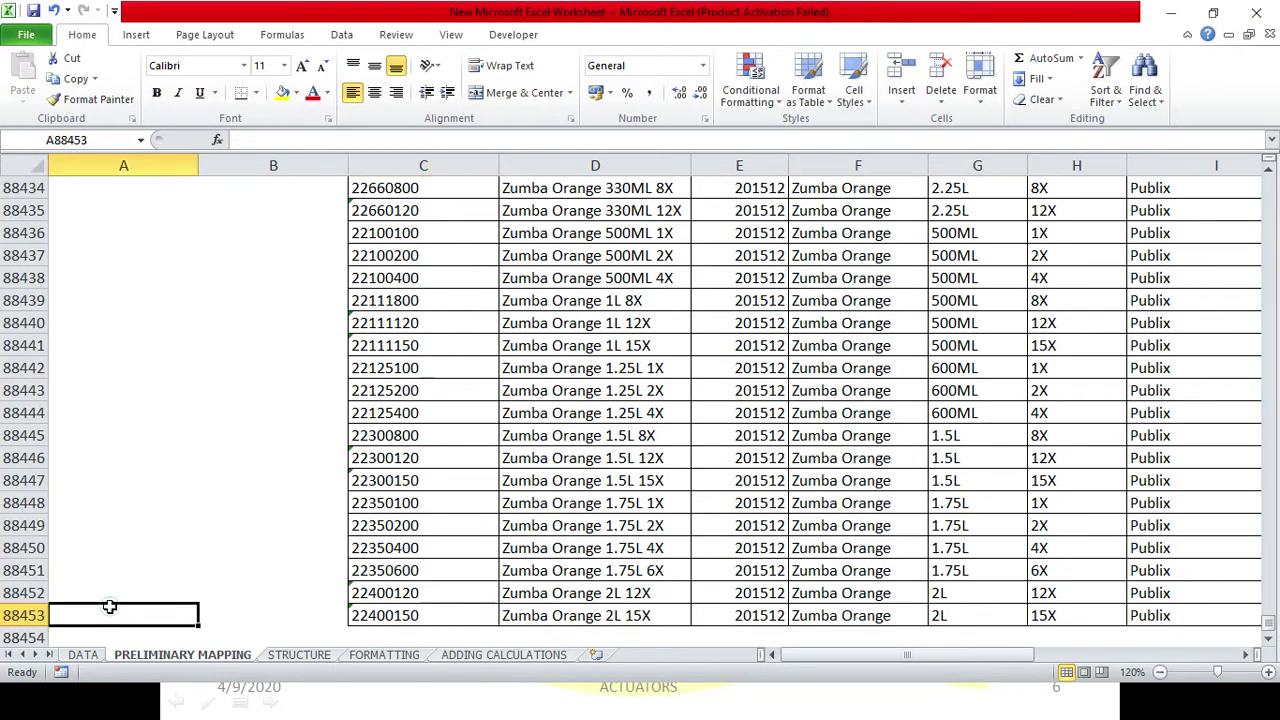
click(268, 616)
click(160, 615)
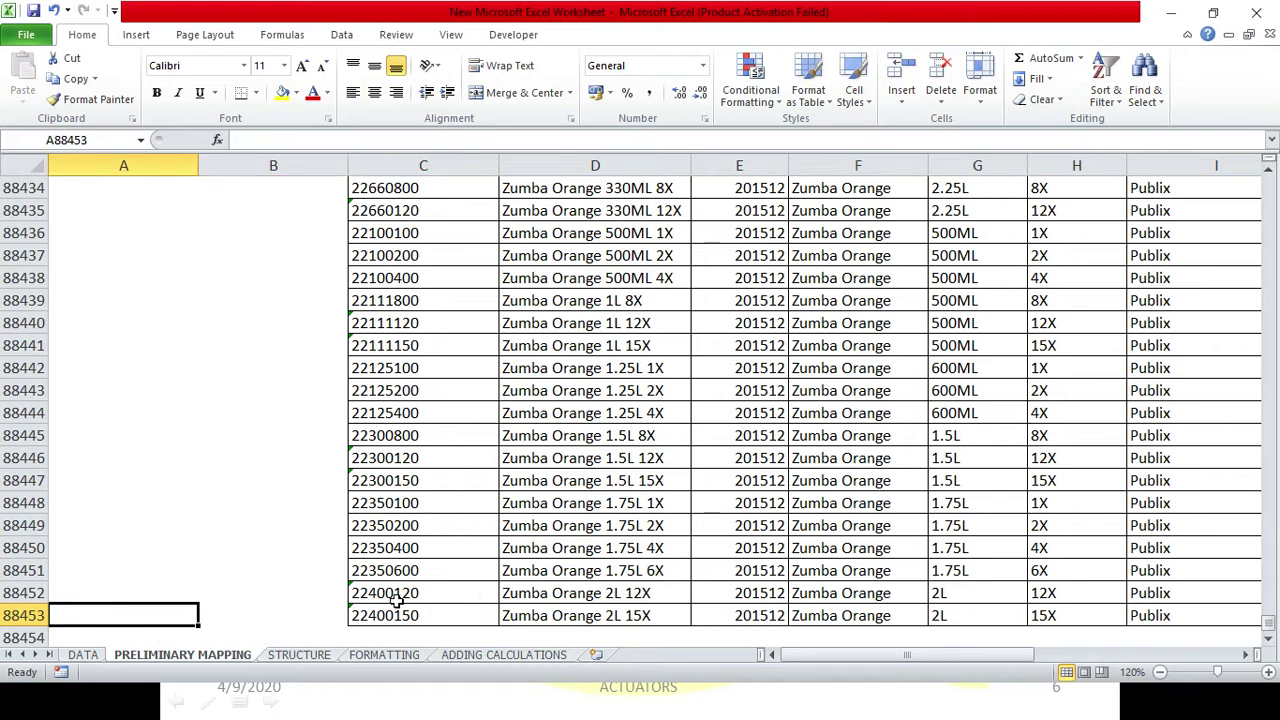
text(END)
key(Tab)
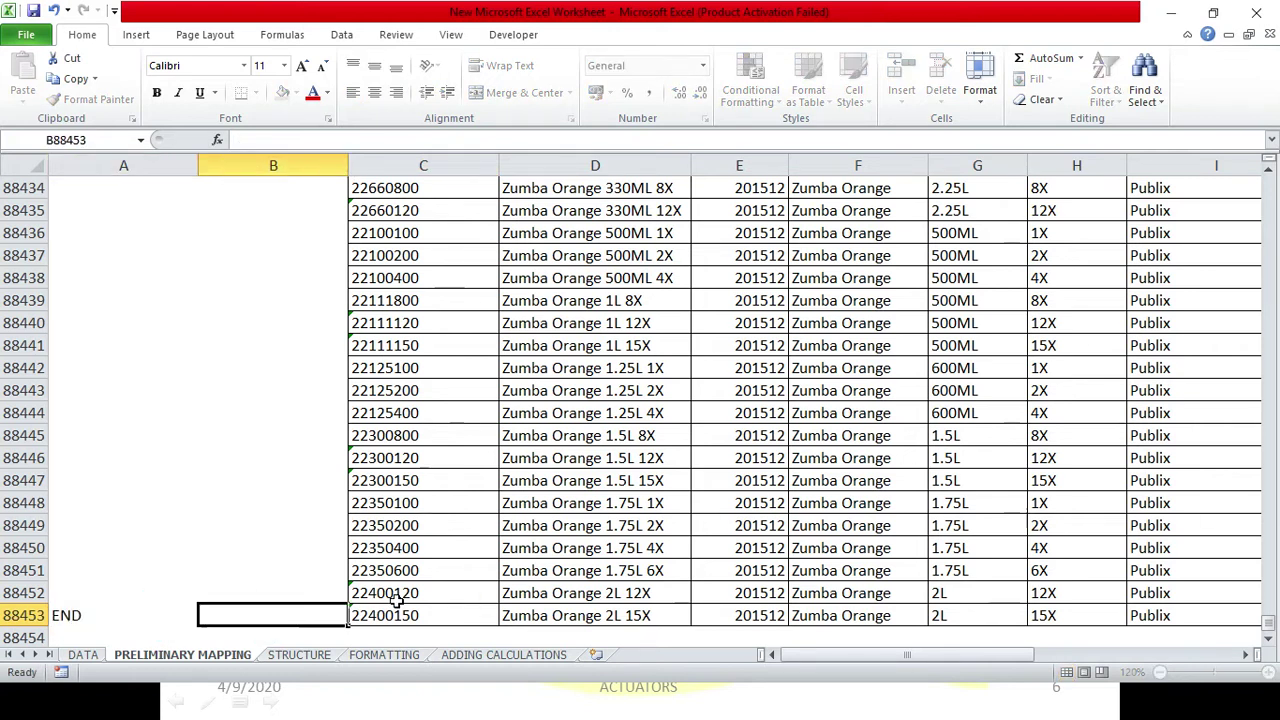
text(END)
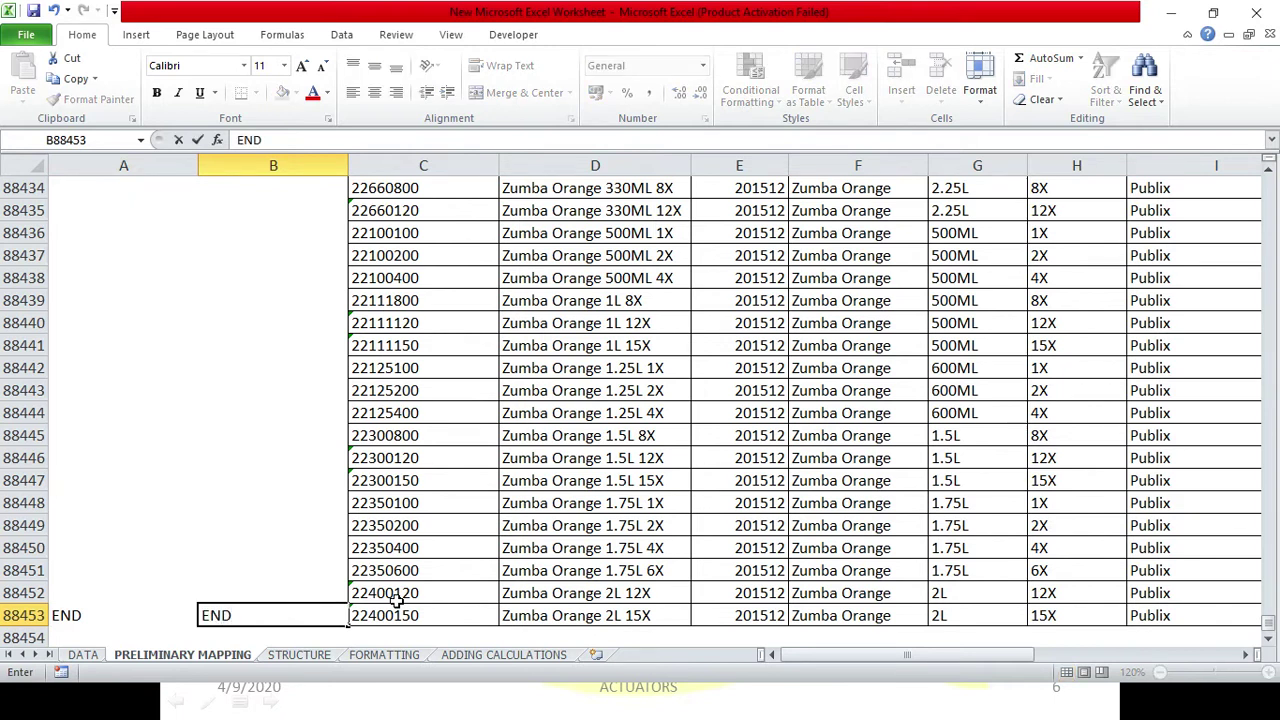
key(Tab)
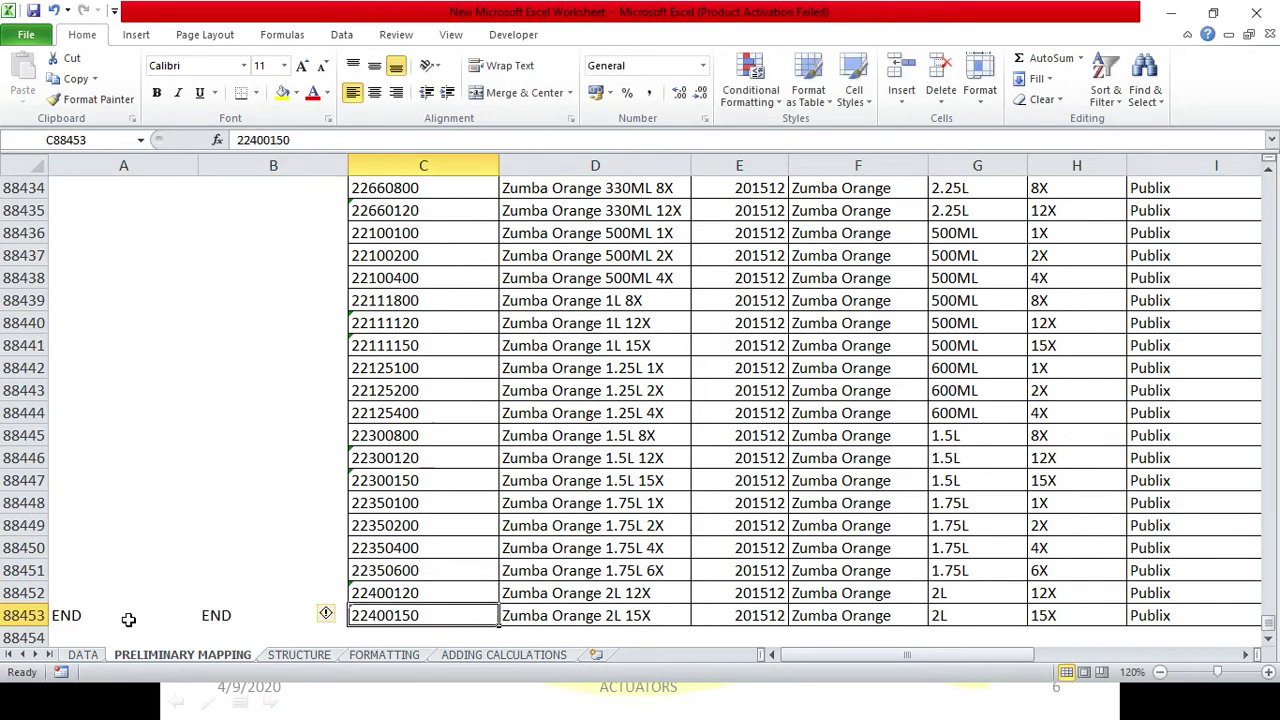
Return to the first data row and copy the MONTH and YEAR formulas in A2:B2
drag(108, 618, 247, 622)
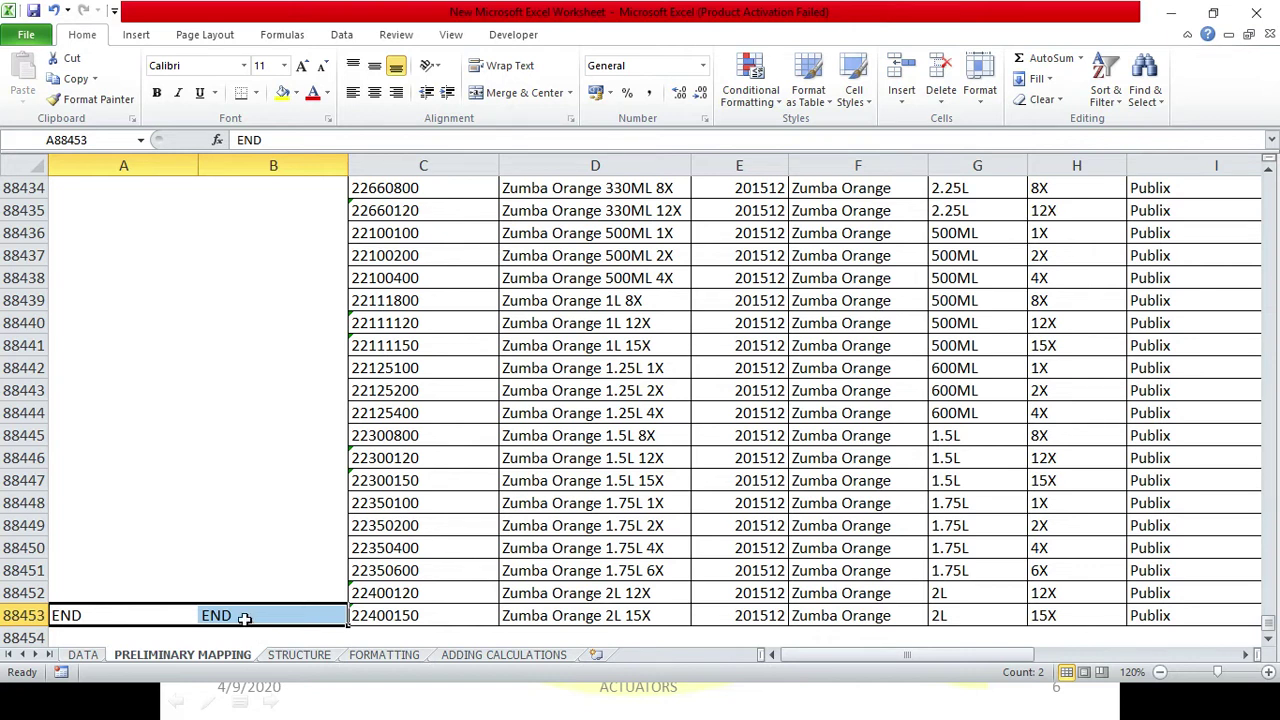
click(257, 594)
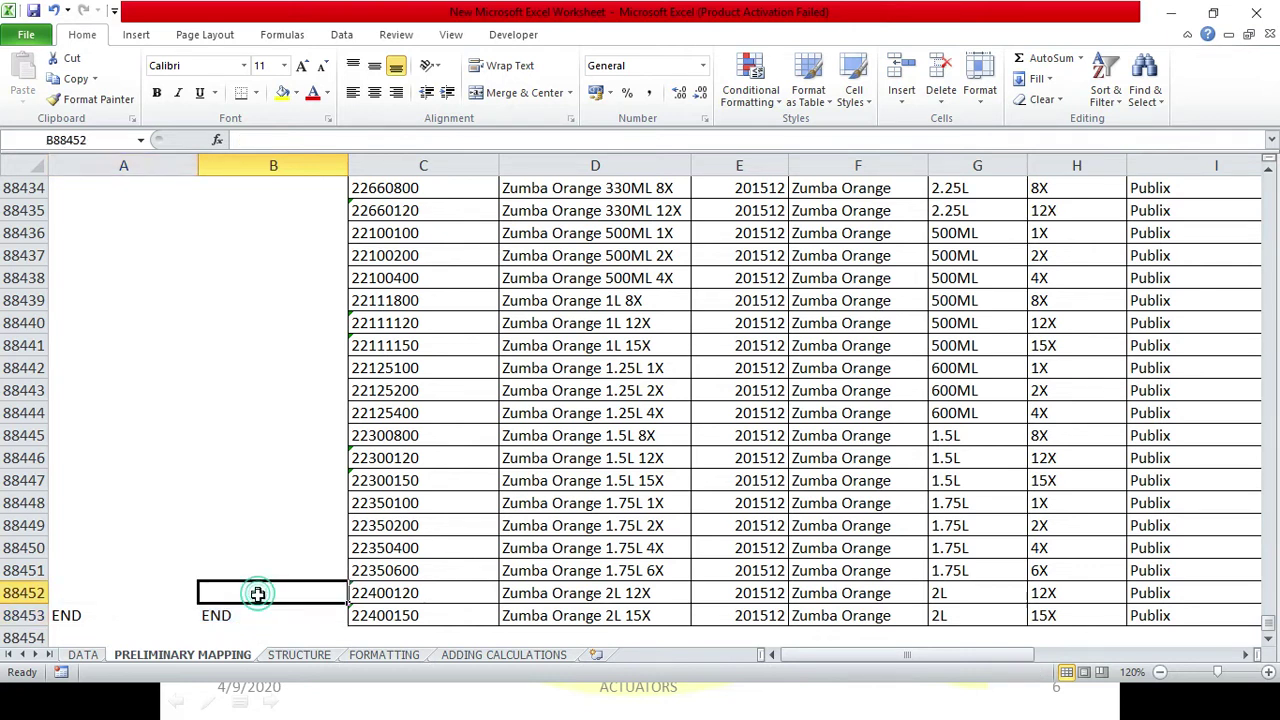
key(ctrl+Up)
key(ctrl+Up)
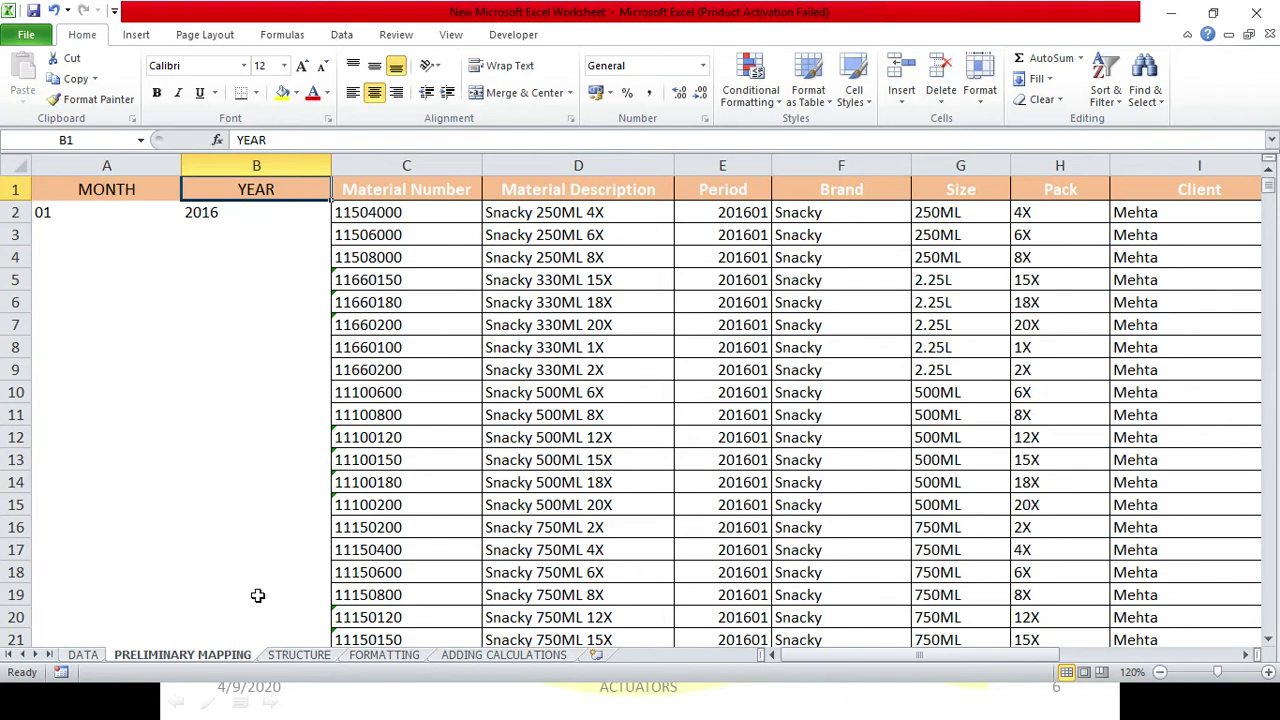
key(Down)
key(Left)
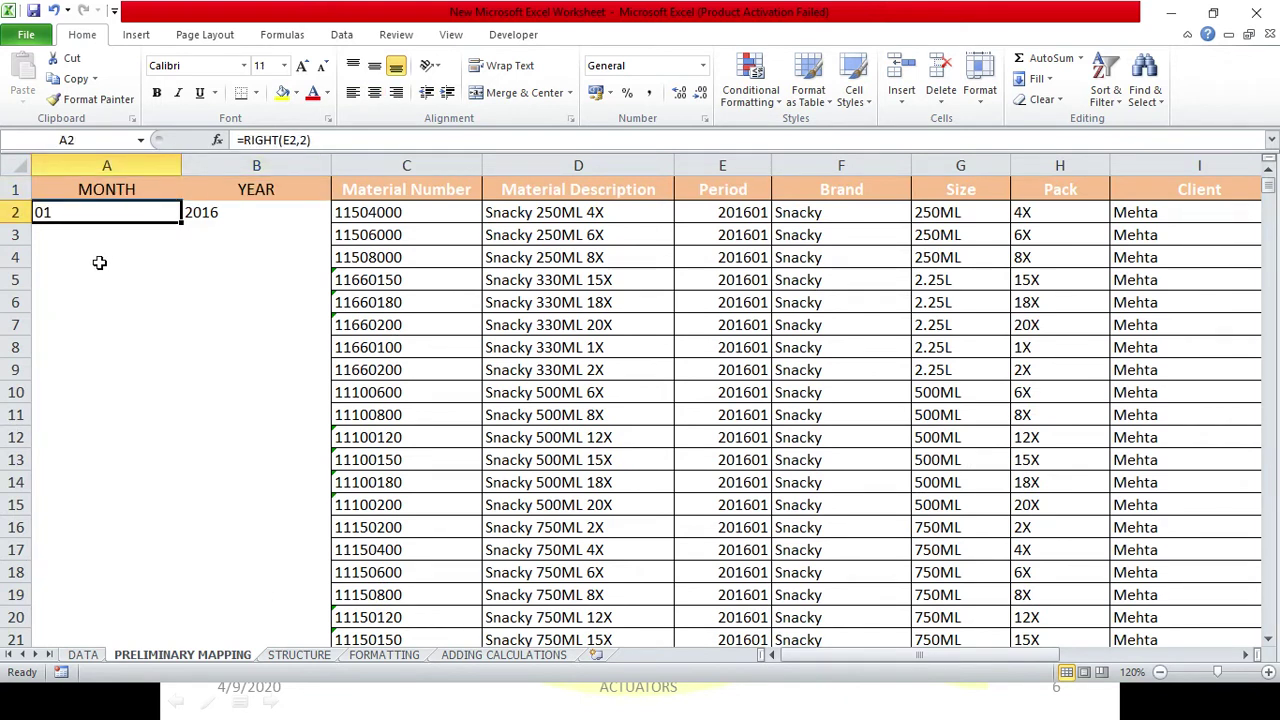
click(140, 214)
drag(178, 214, 240, 218)
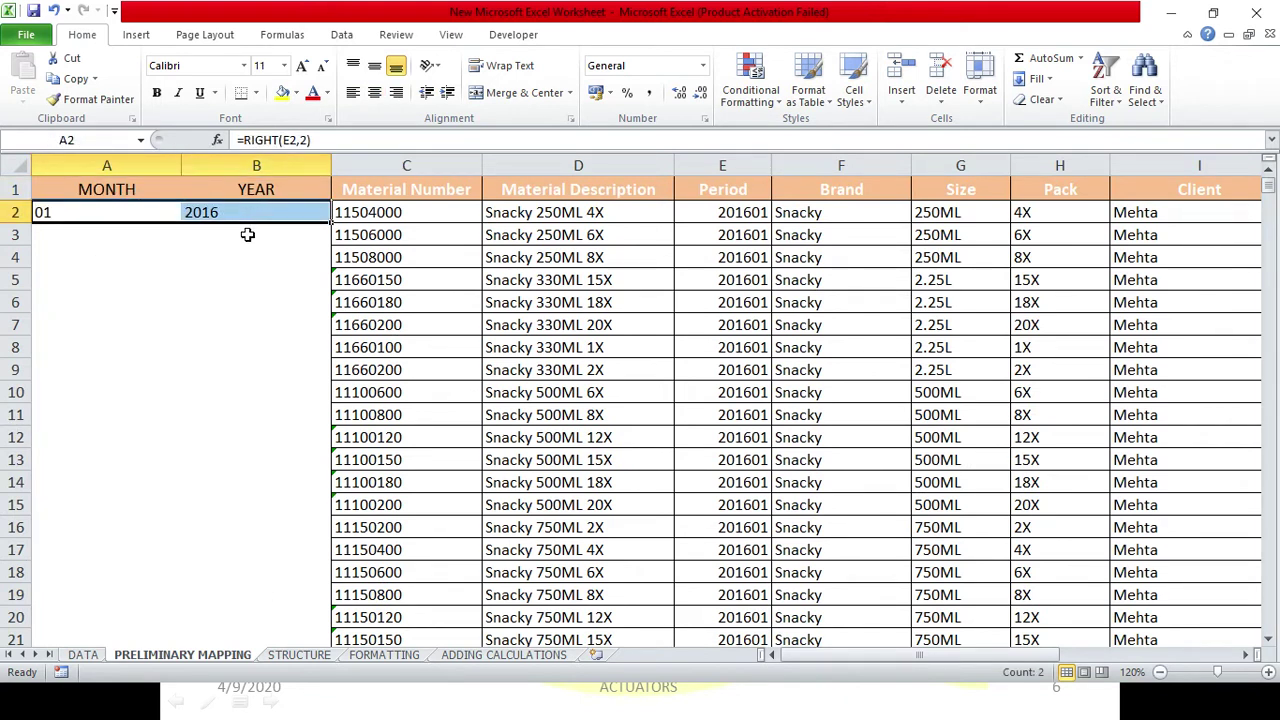
key(ctrl+c)
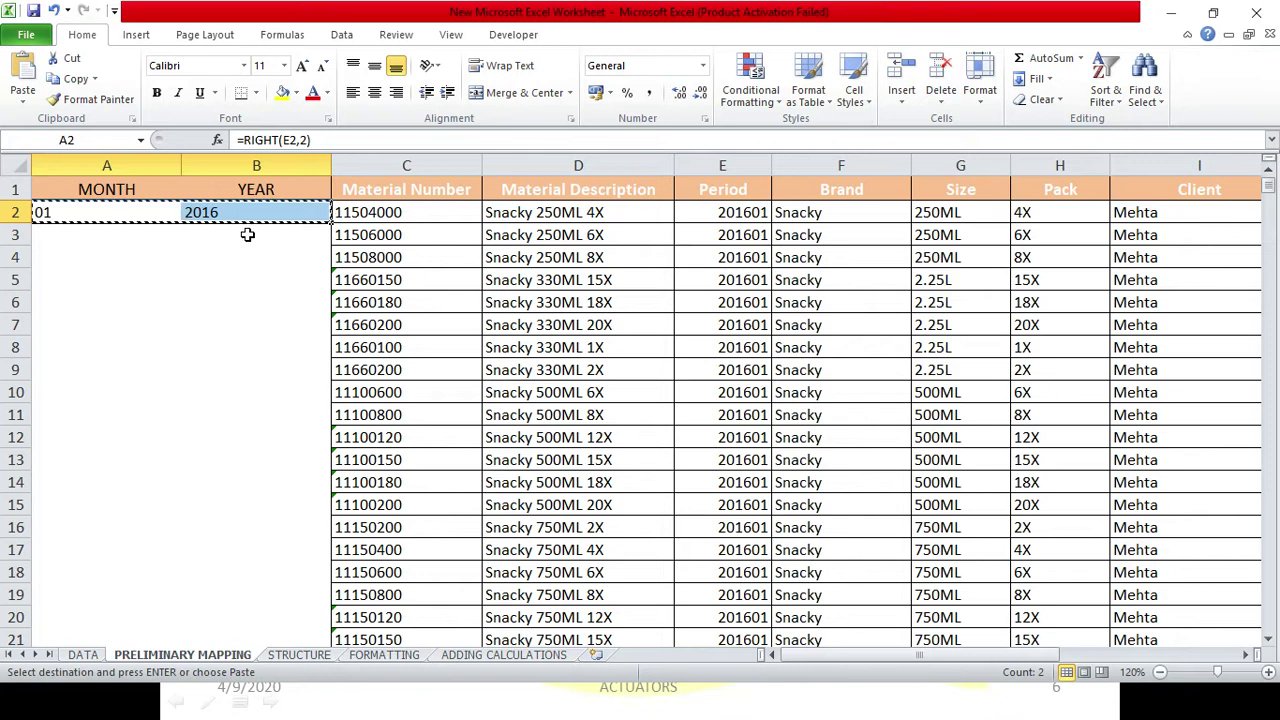
Paste the copied MONTH and YEAR formulas into A3:B88453, replacing the END markers in the last row
click(103, 237)
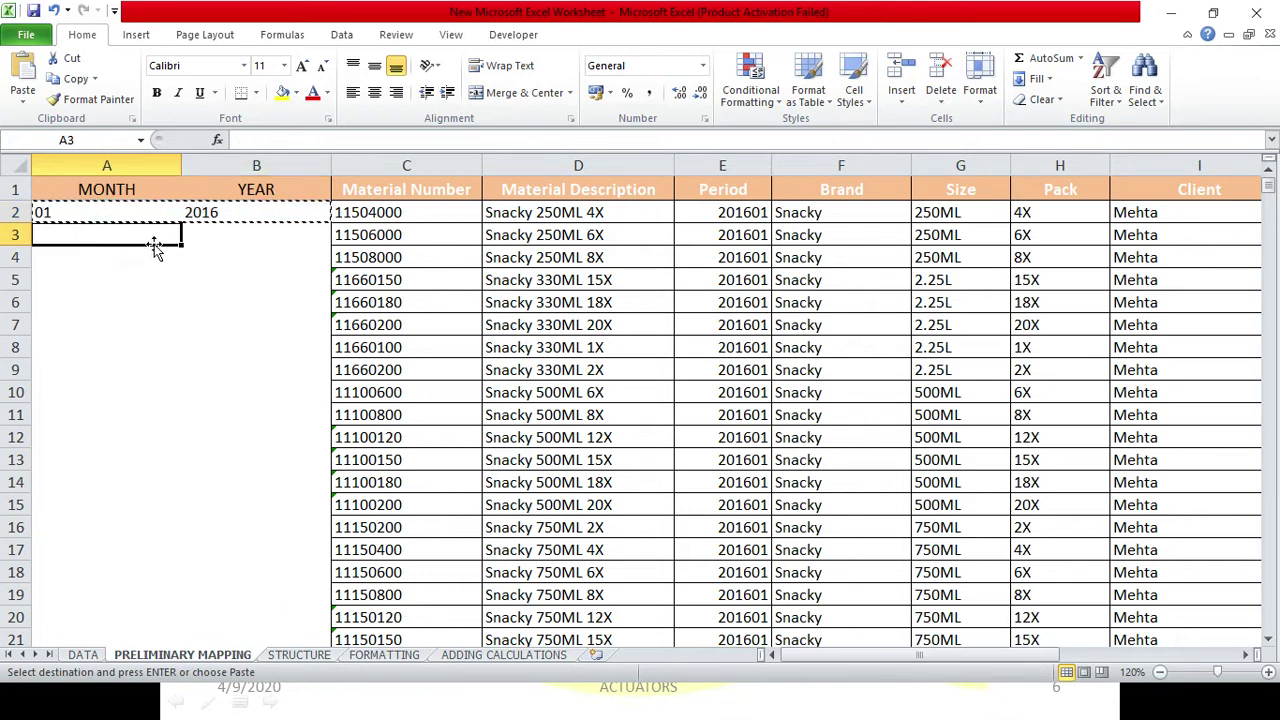
click(148, 236)
drag(185, 240, 214, 250)
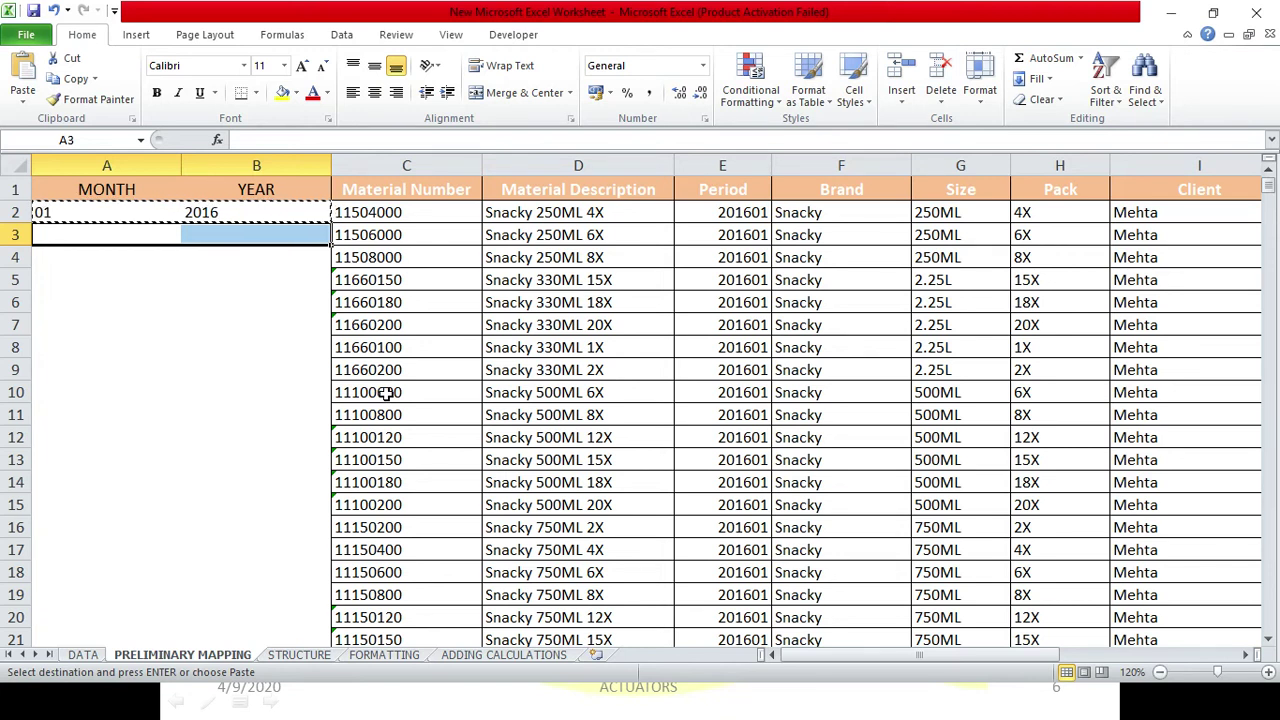
key(ctrl+shift+Down)
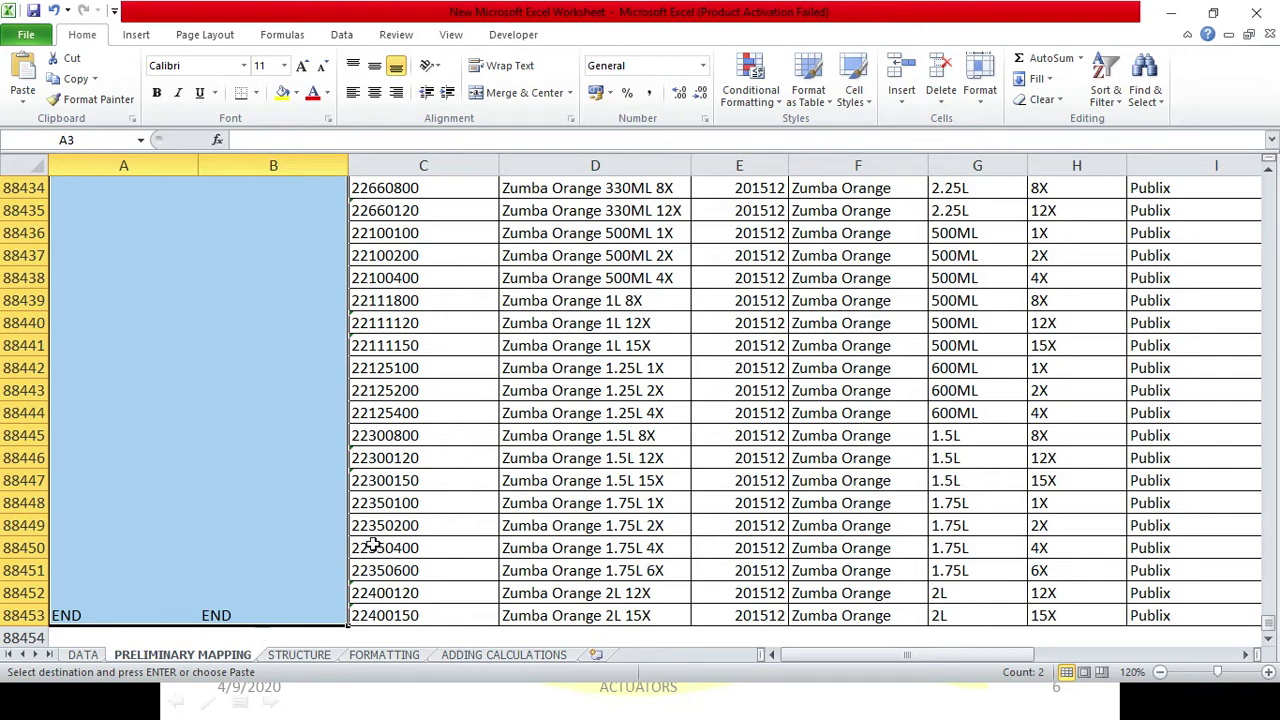
drag(1268, 619, 1268, 170)
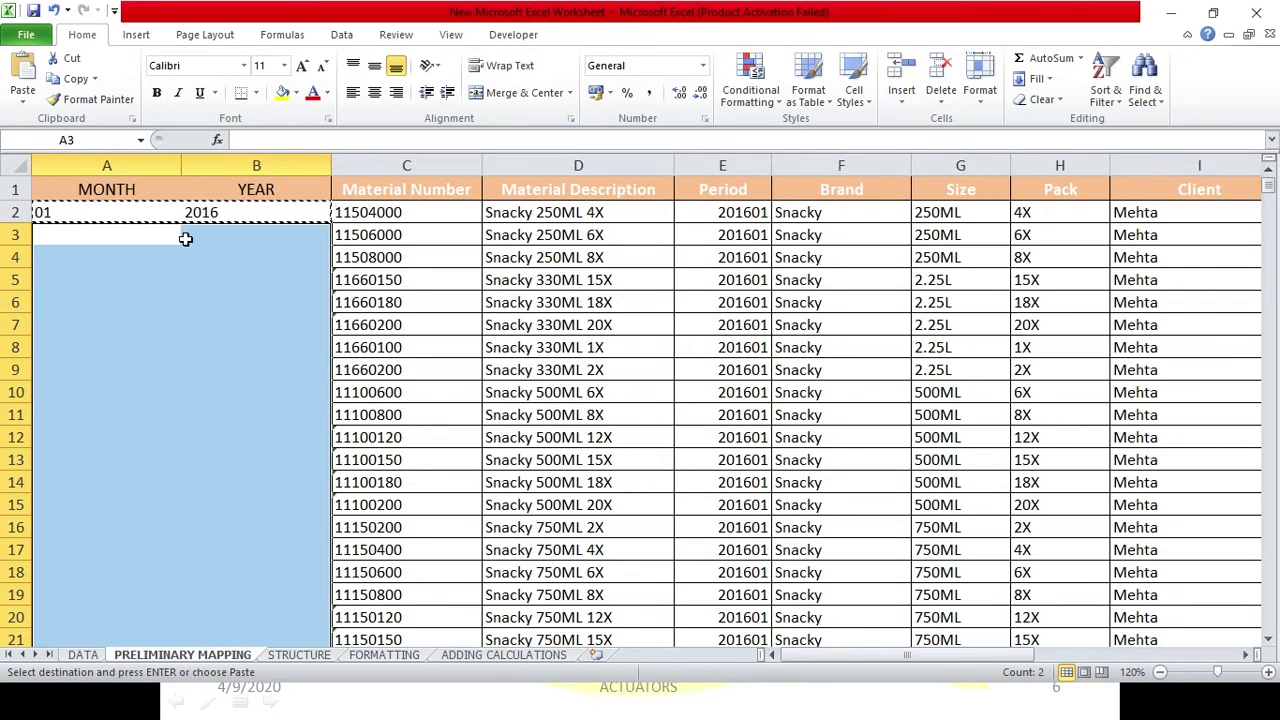
key(ctrl+v)
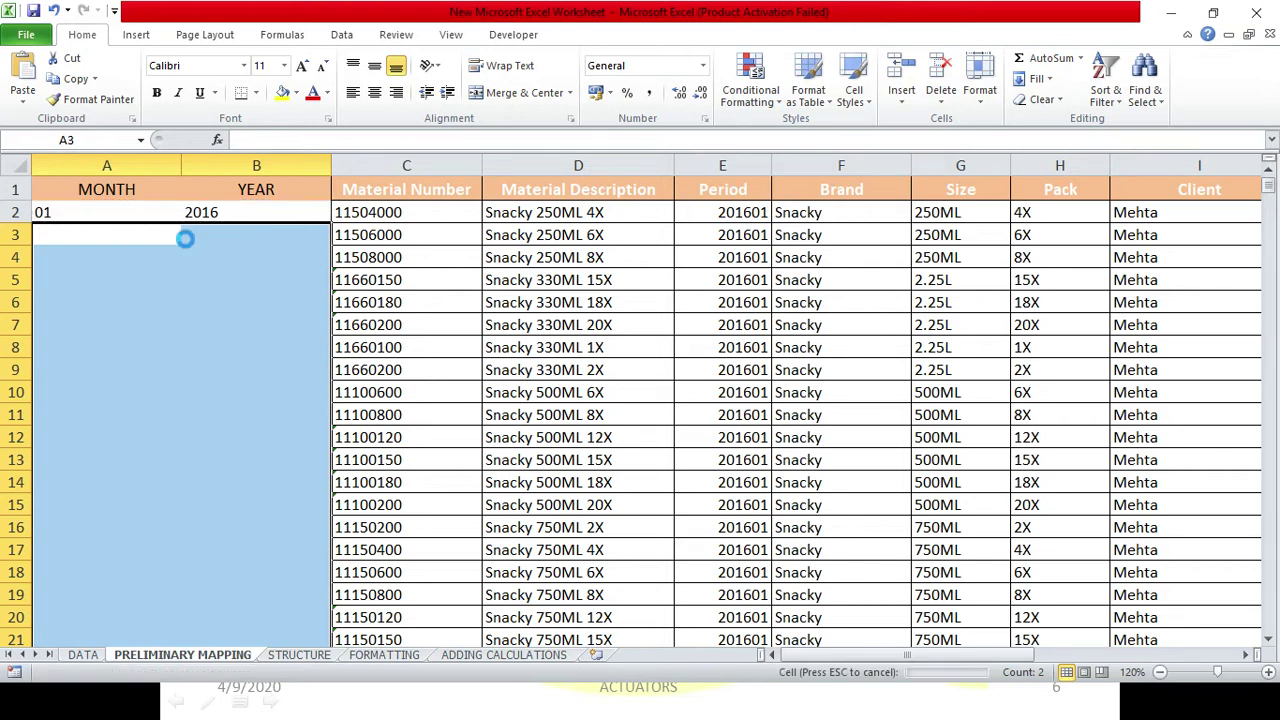
click(206, 369)
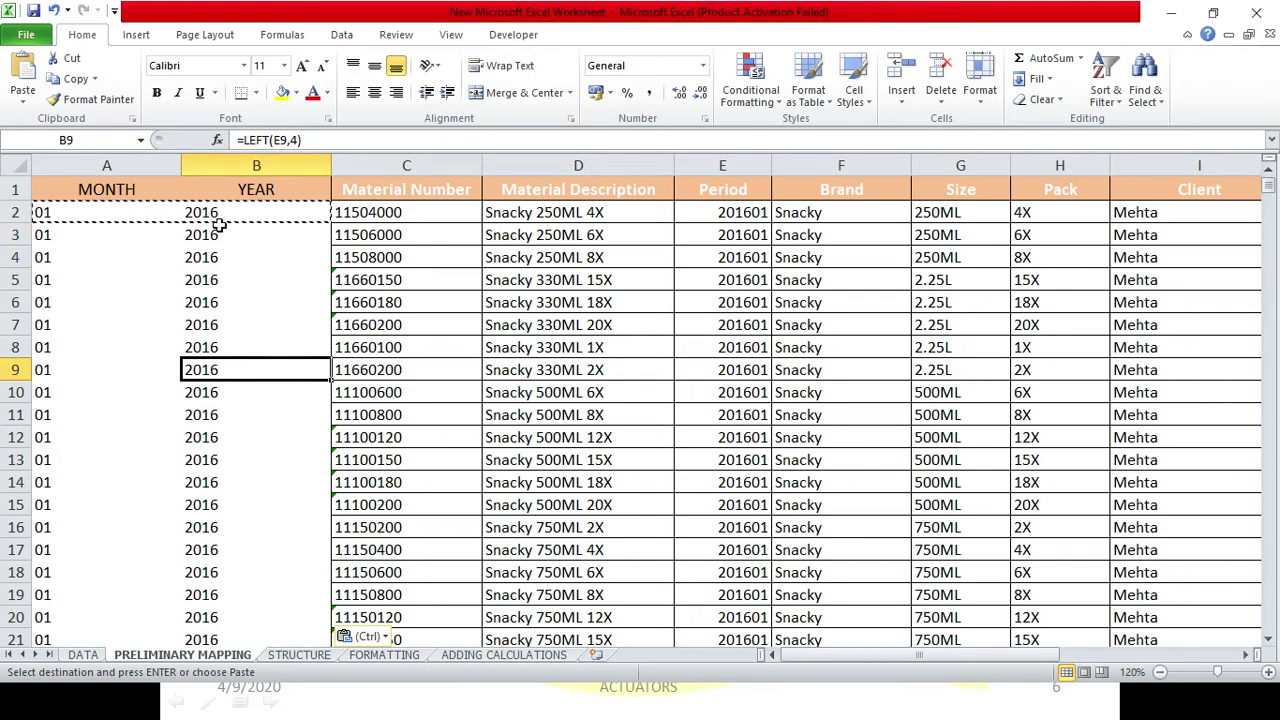
key(Escape)
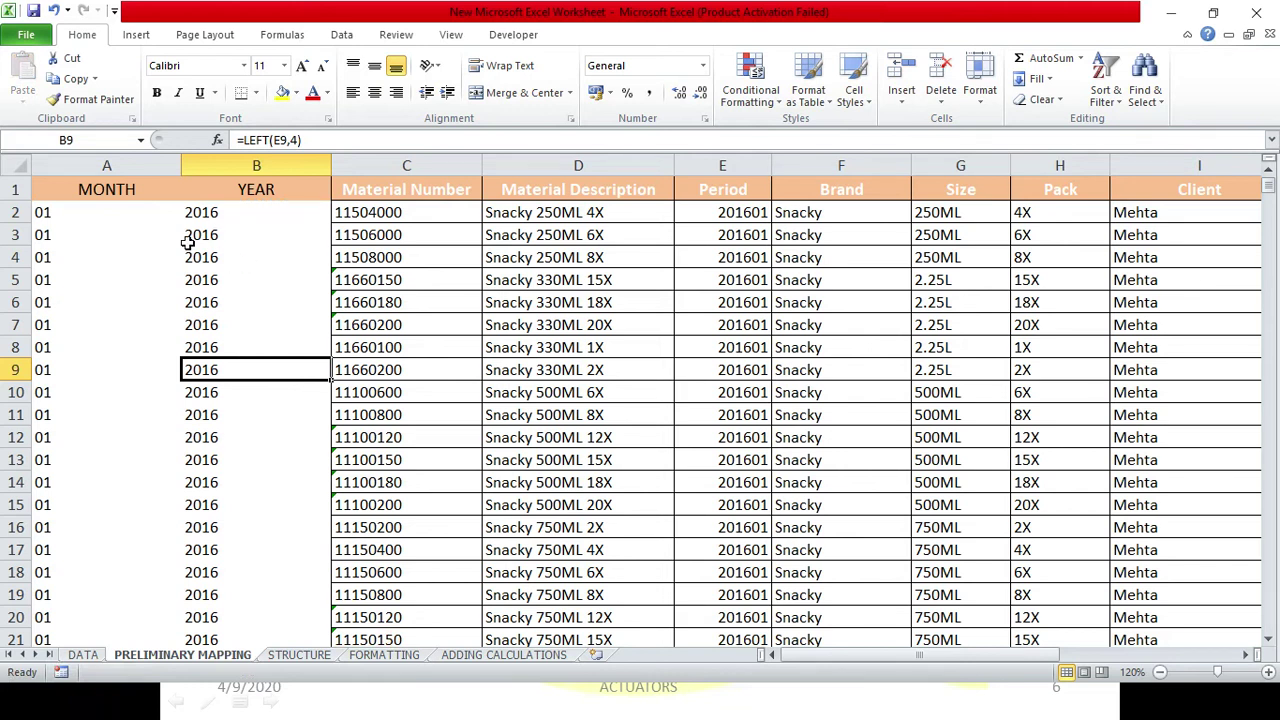
Check that the YEAR formulas extend to the last data row, and return to the first data row
key(ctrl+Down)
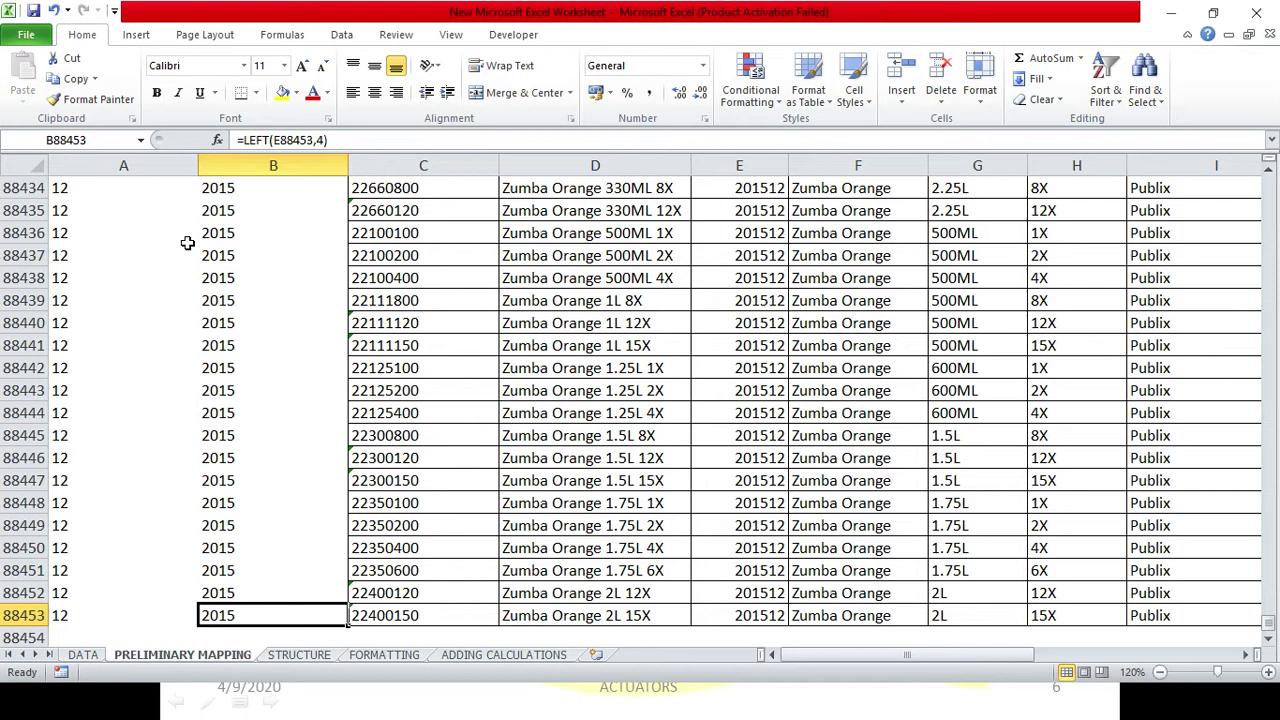
key(ctrl+Up)
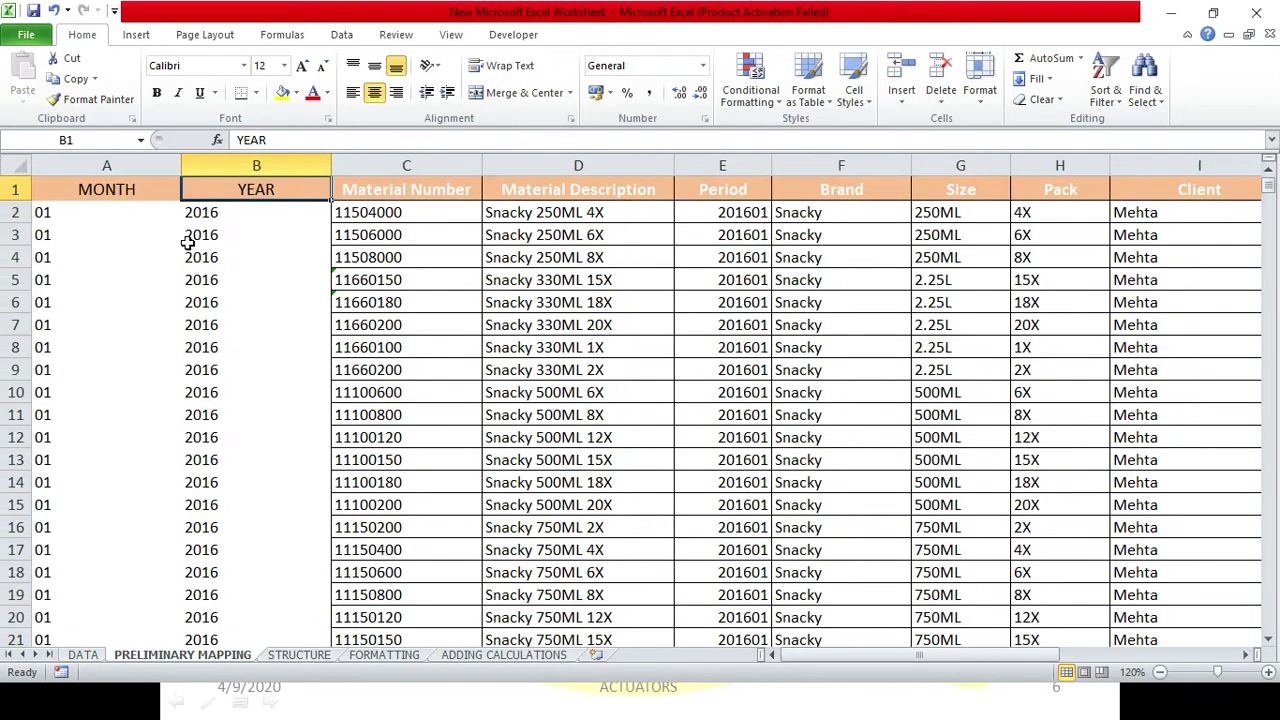
key(ctrl+Down)
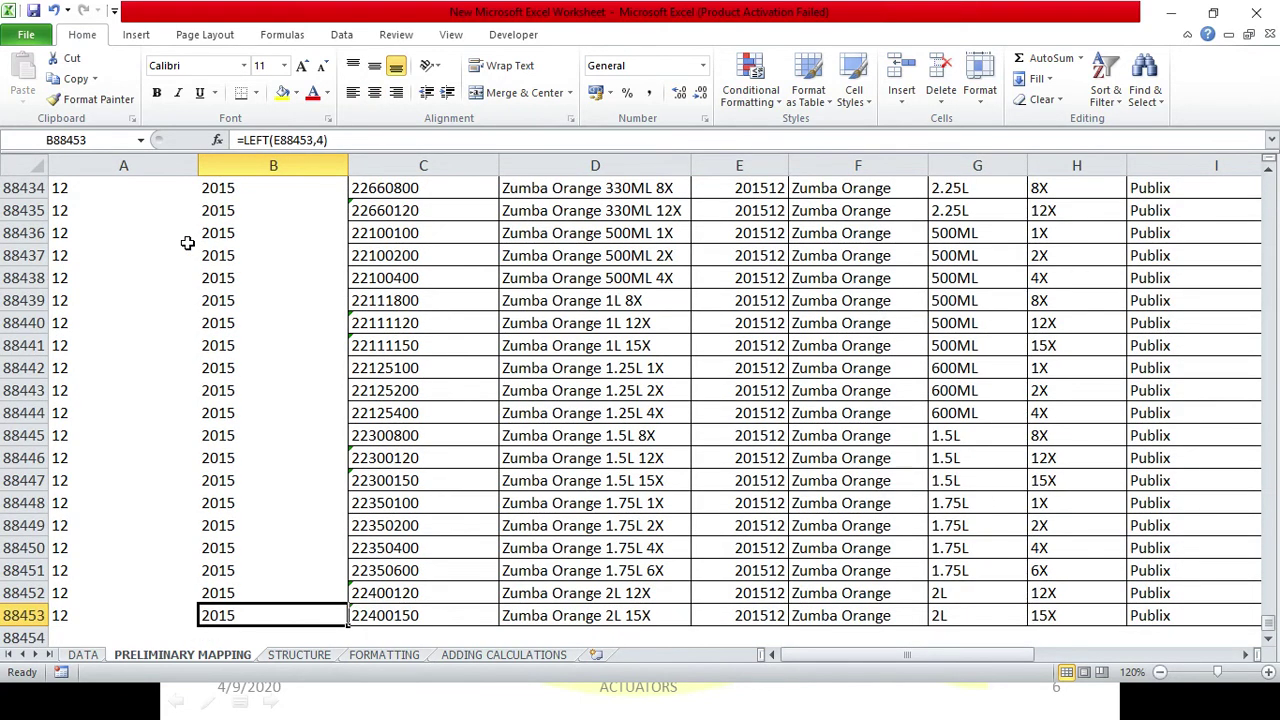
key(ctrl+Up)
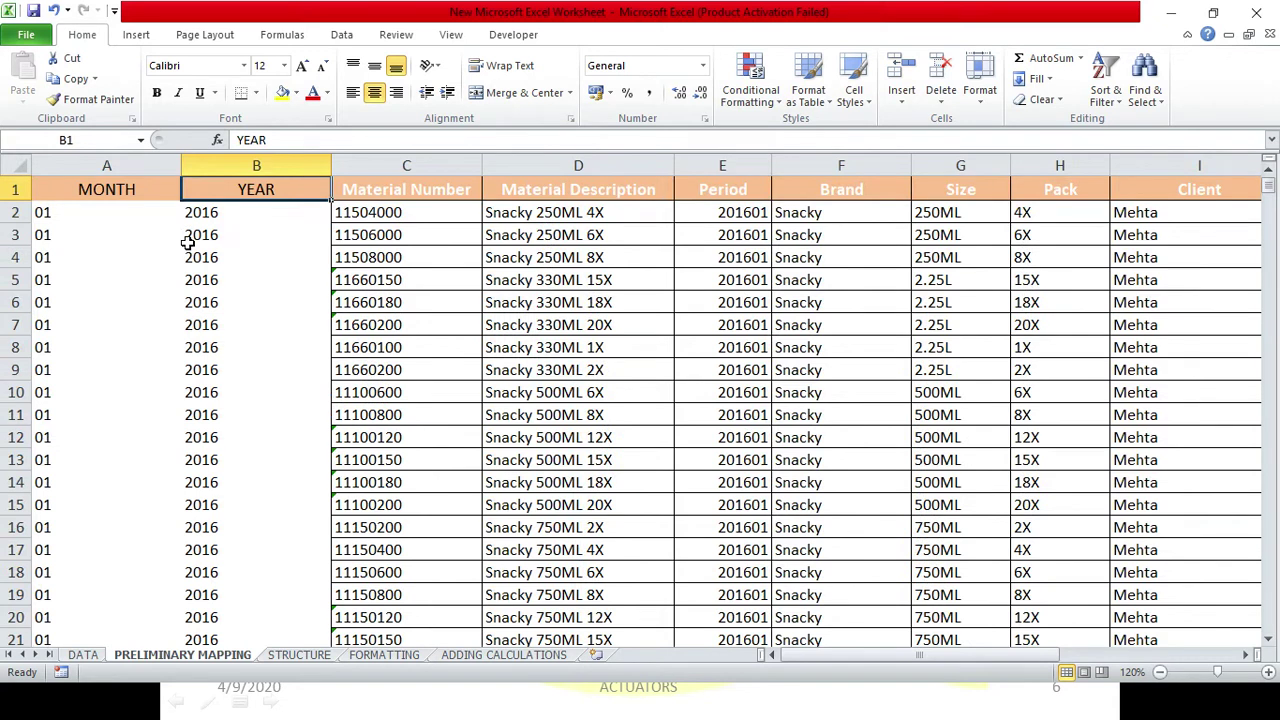
key(Down)
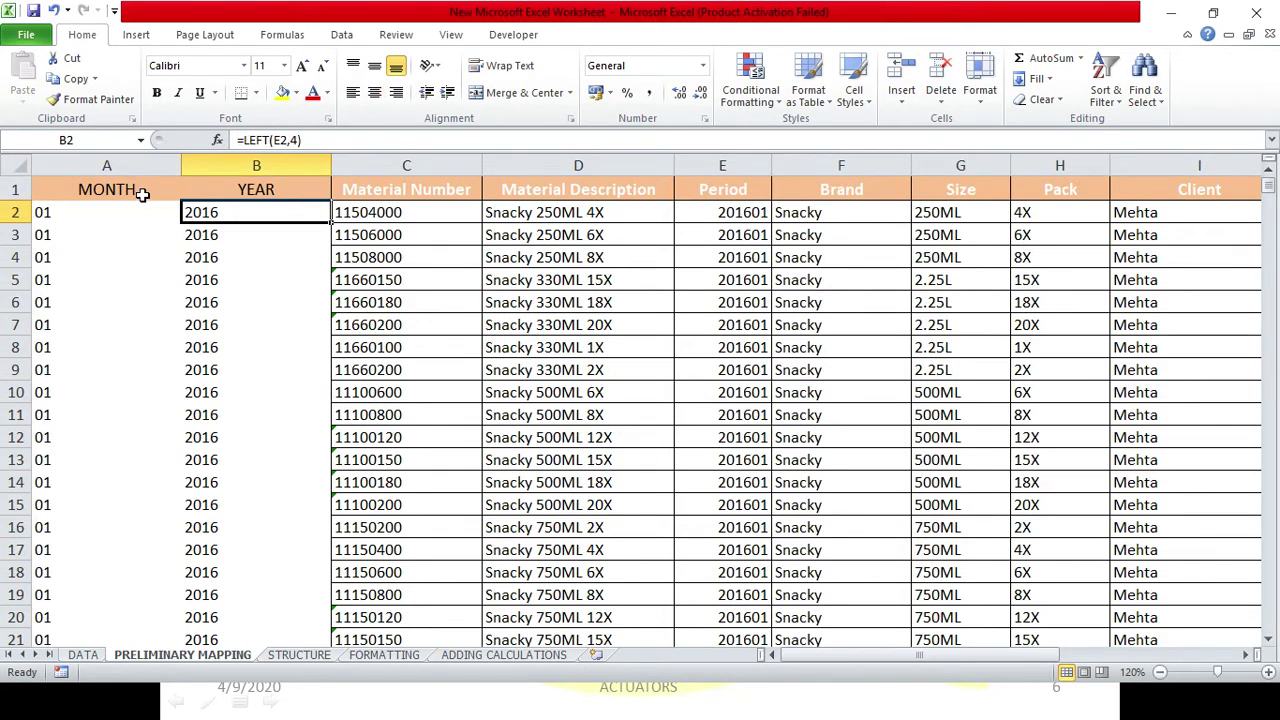
Apply All Borders to the MONTH and YEAR columns from the headers through row 88453
drag(140, 190, 228, 199)
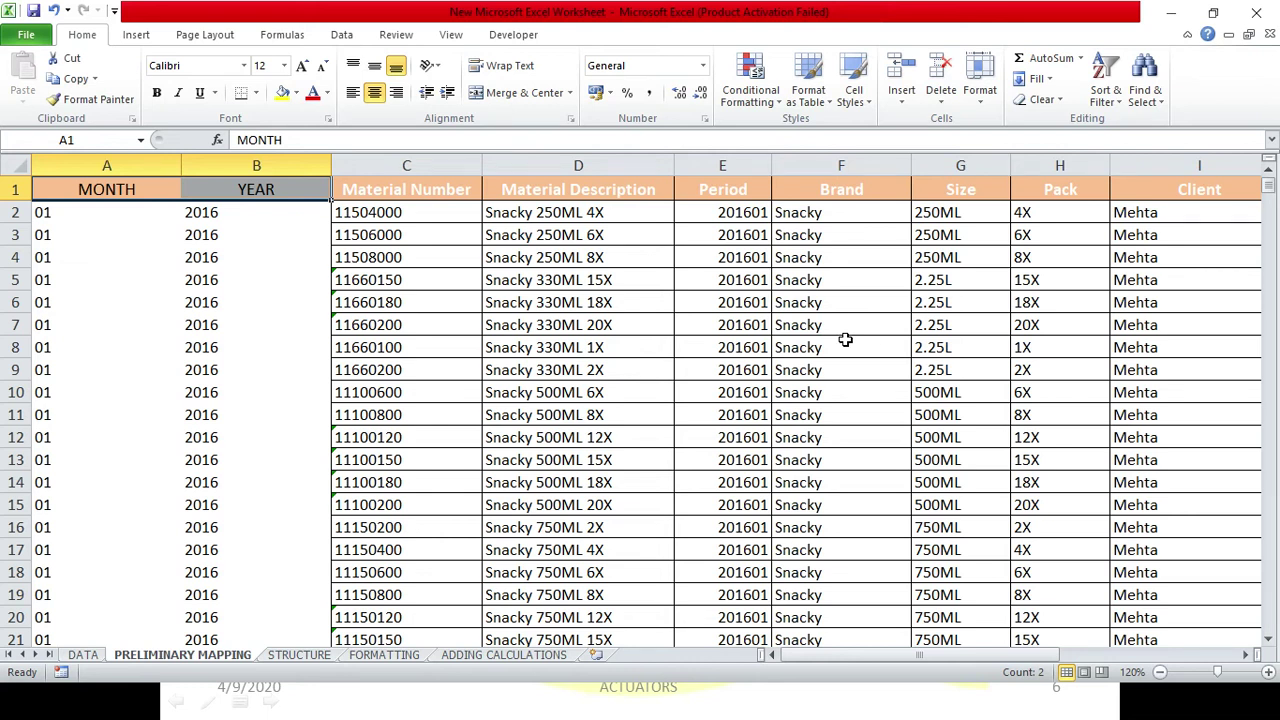
key(ctrl+shift+Down)
click(256, 92)
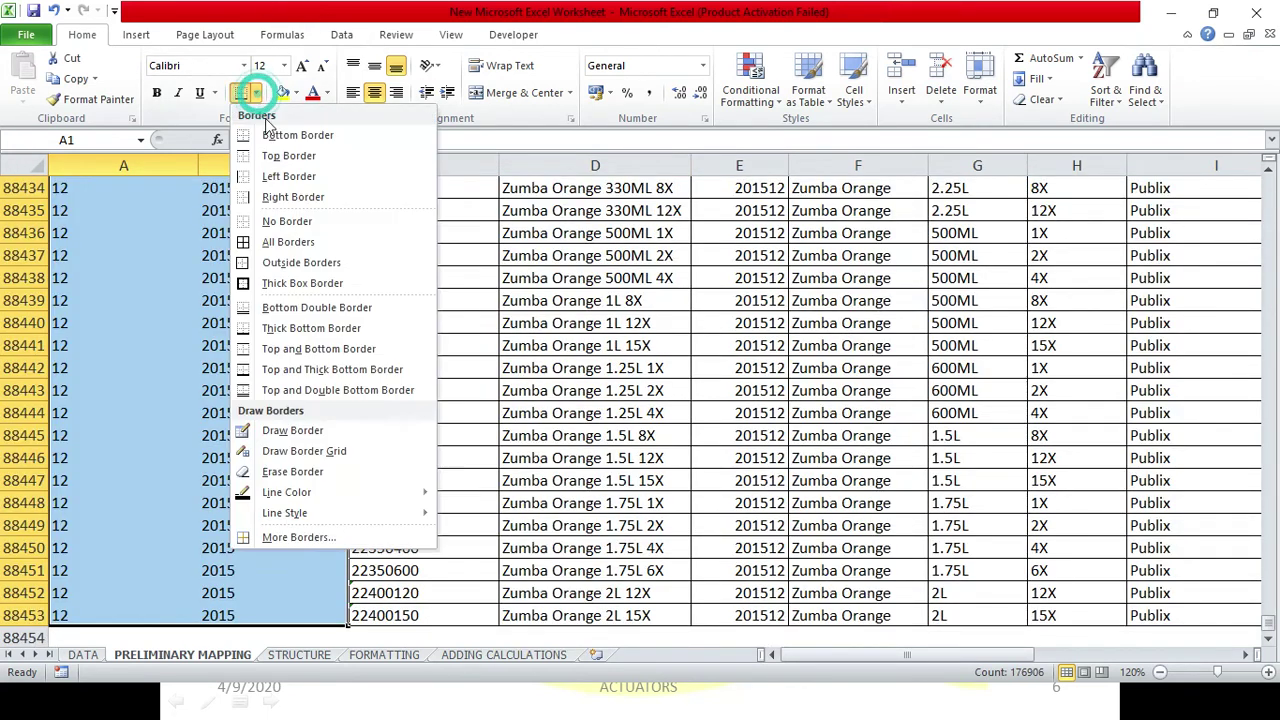
click(288, 241)
key(ctrl+BackSpace)
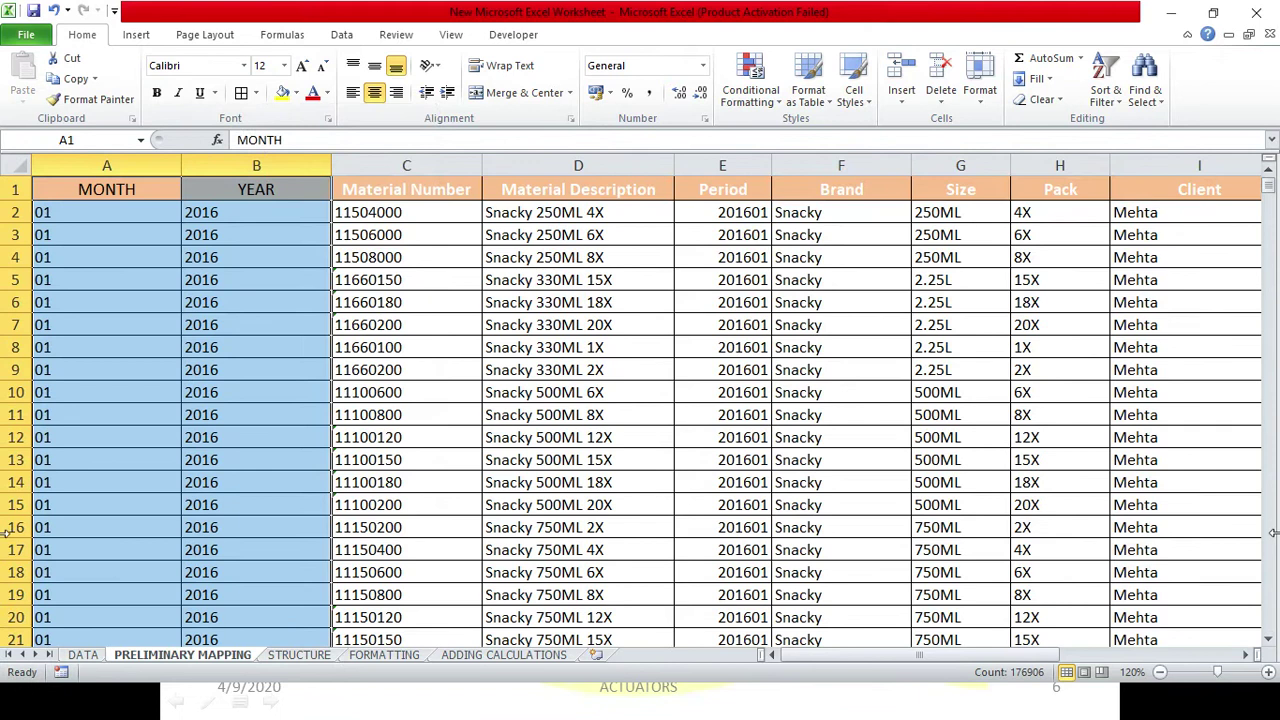
click(212, 256)
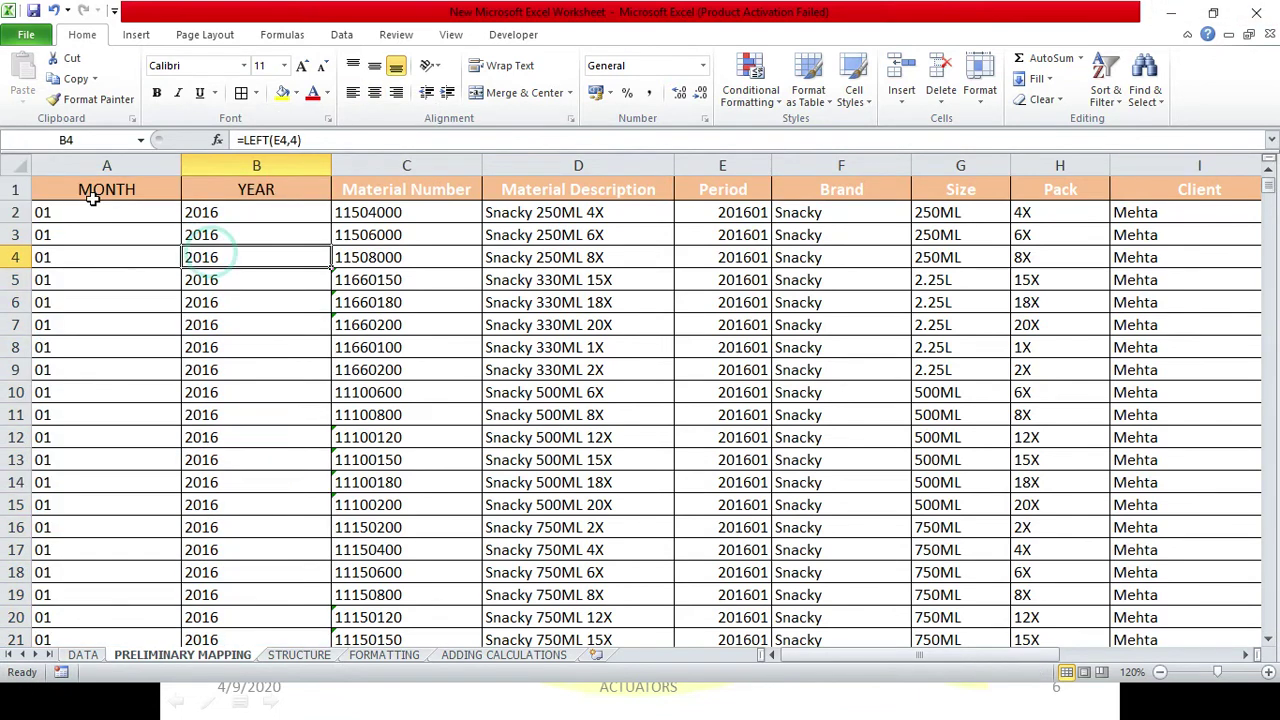
Change the font color of the MONTH and YEAR headers in A1:B1 to white
drag(92, 198, 257, 194)
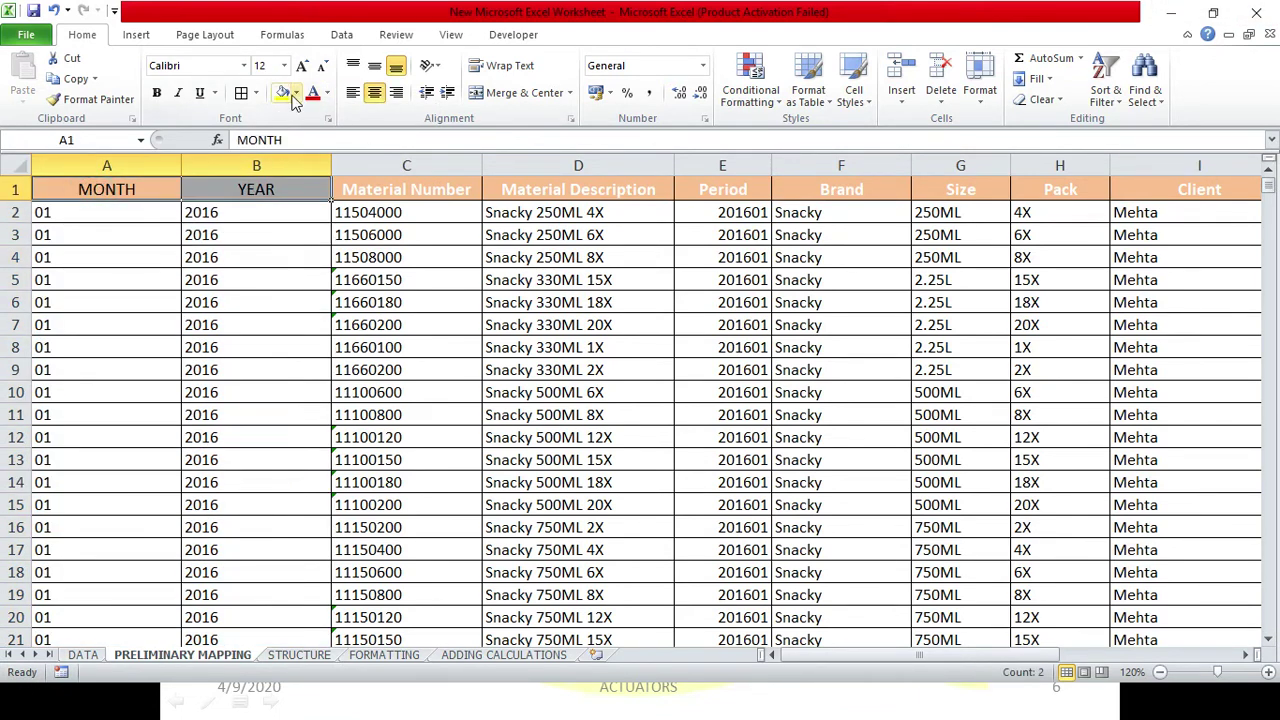
click(327, 93)
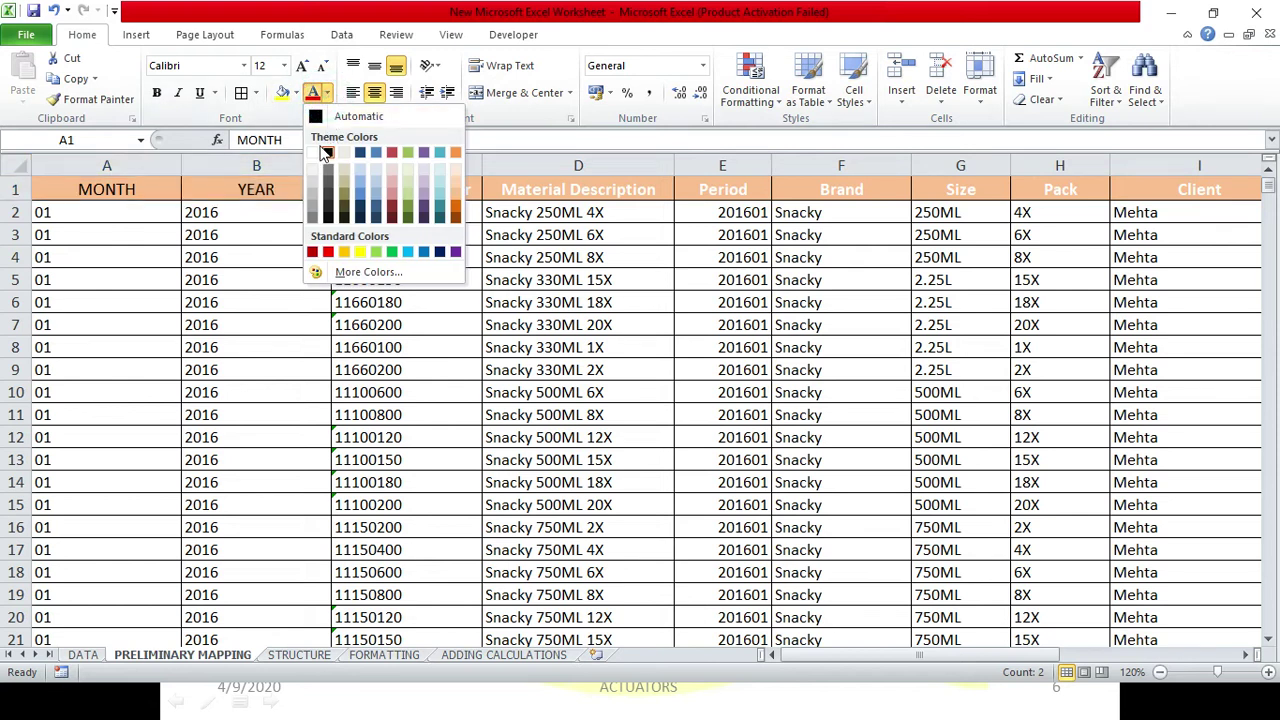
click(325, 152)
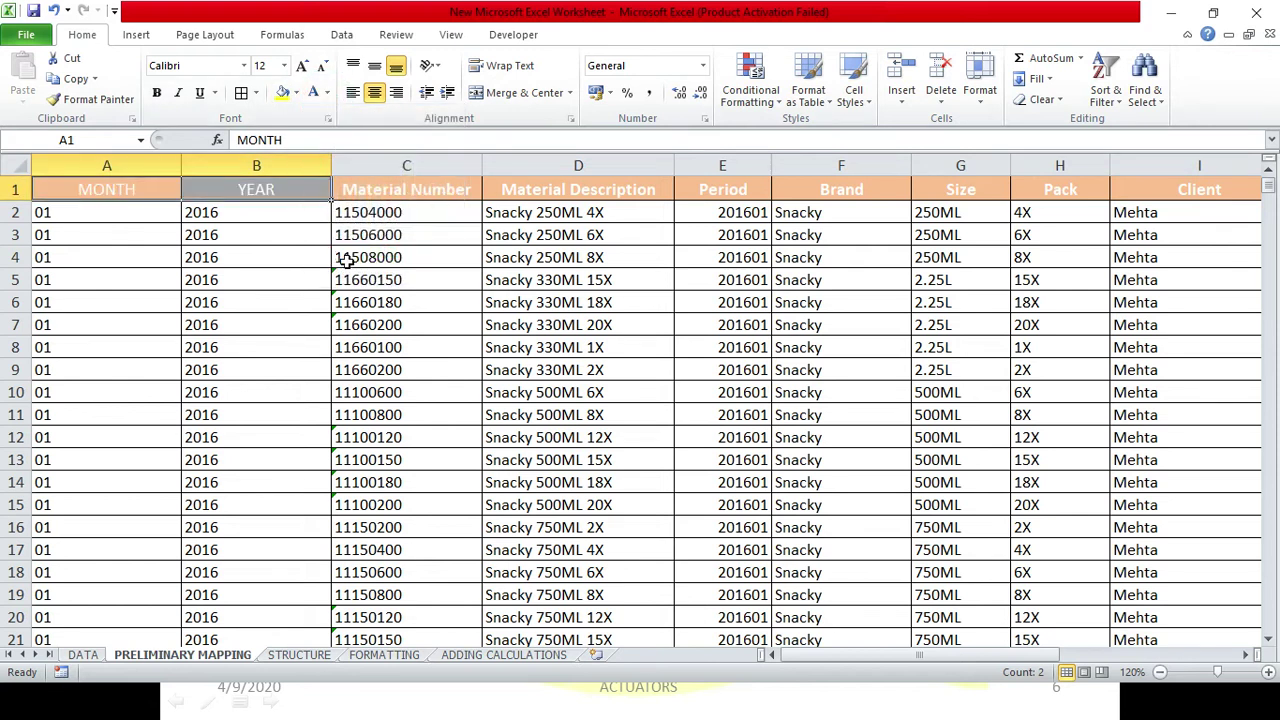
click(337, 191)
click(280, 183)
click(208, 190)
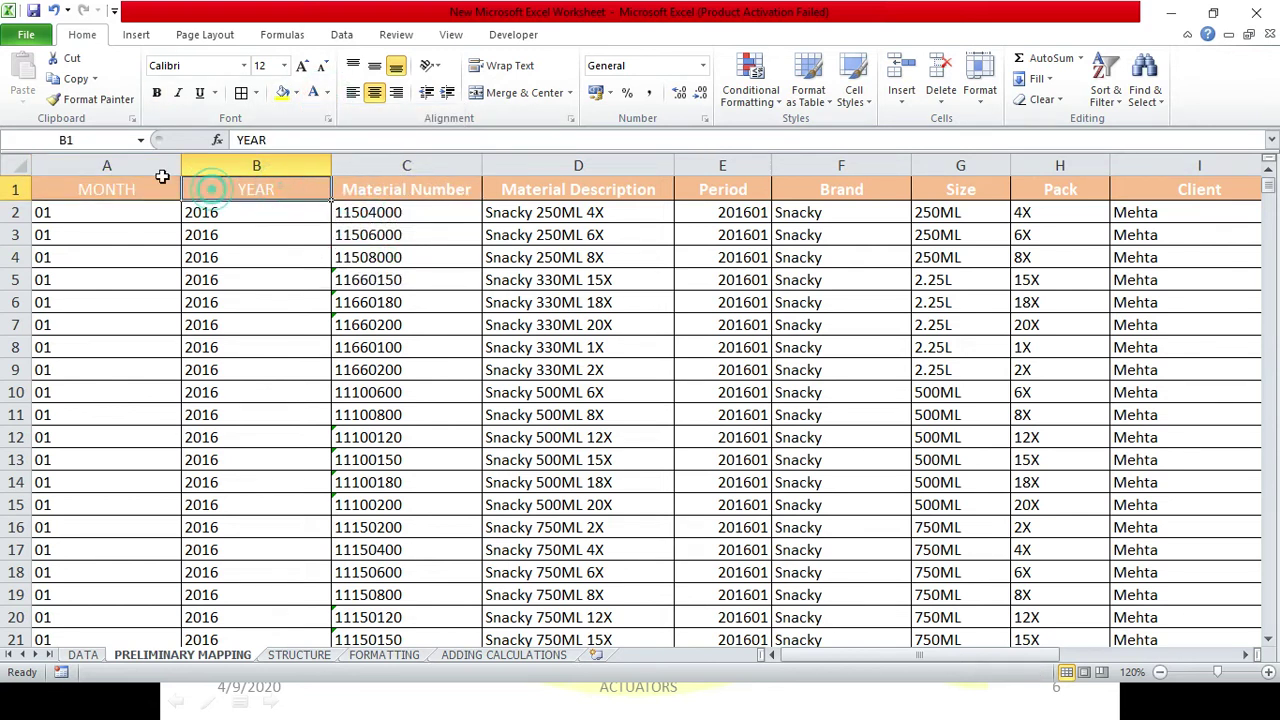
Make the MONTH and YEAR headers bold to match the Material Number header
click(423, 190)
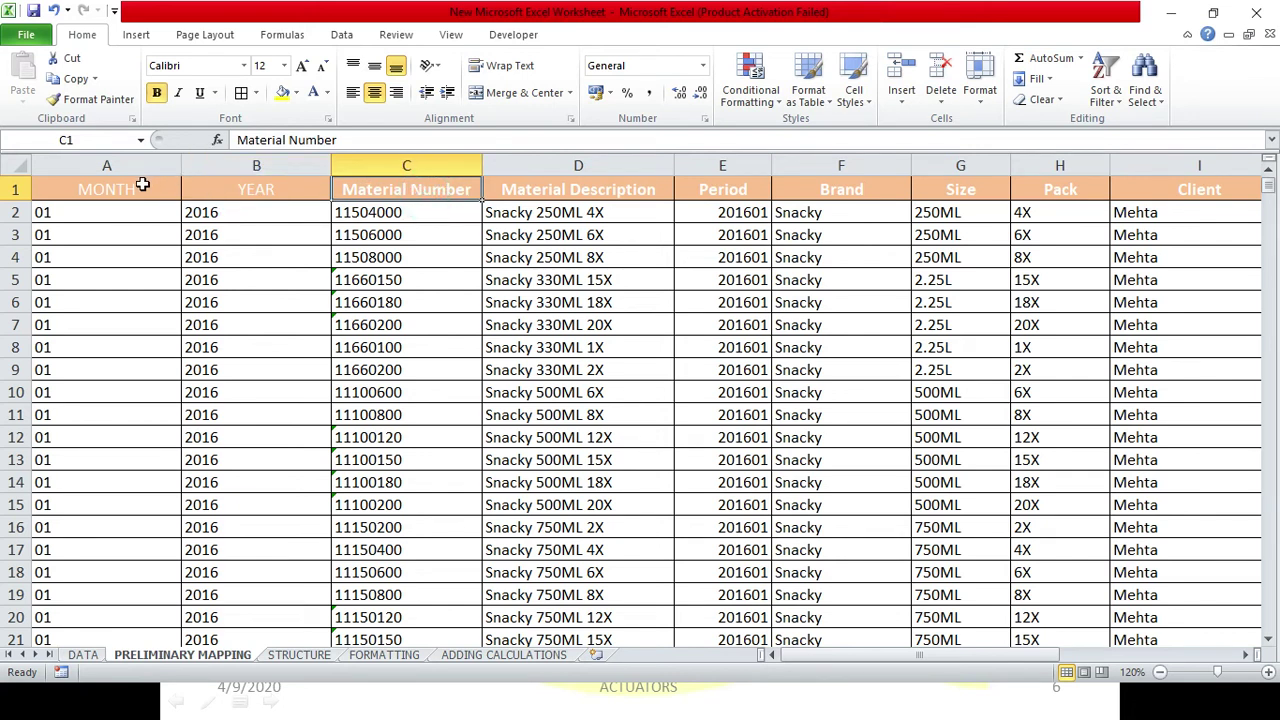
drag(143, 184, 276, 188)
click(156, 92)
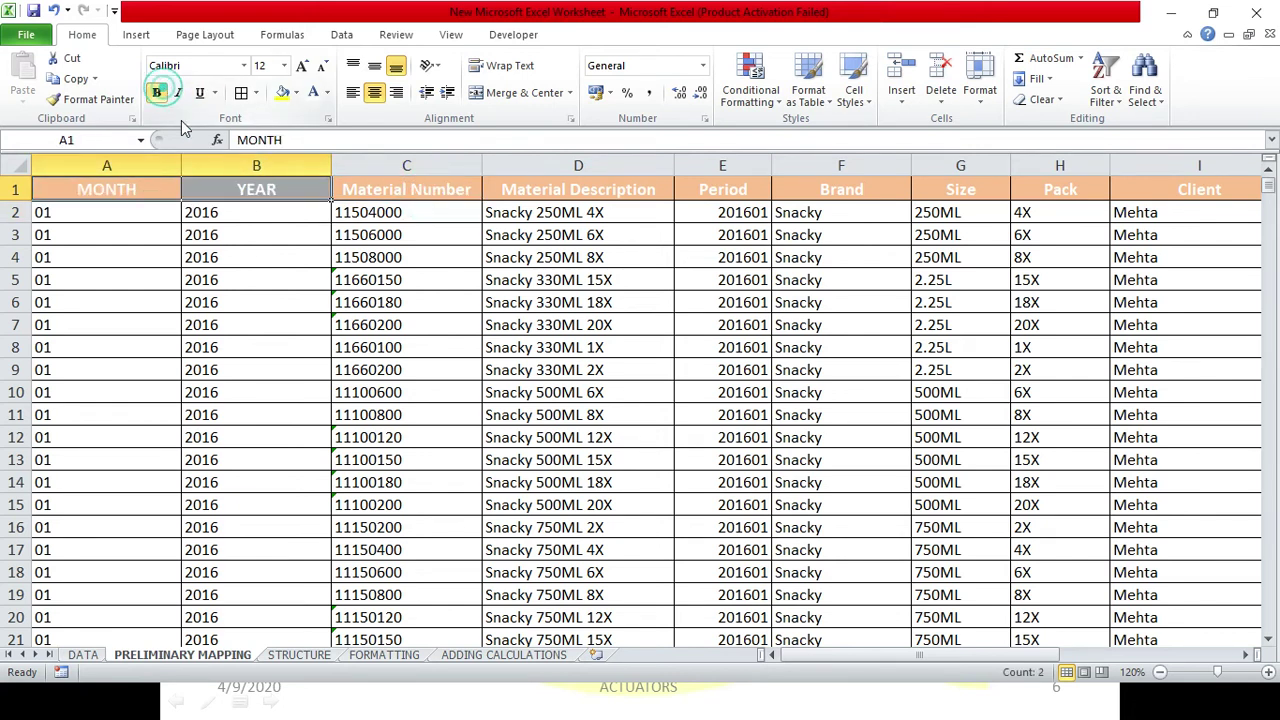
click(262, 232)
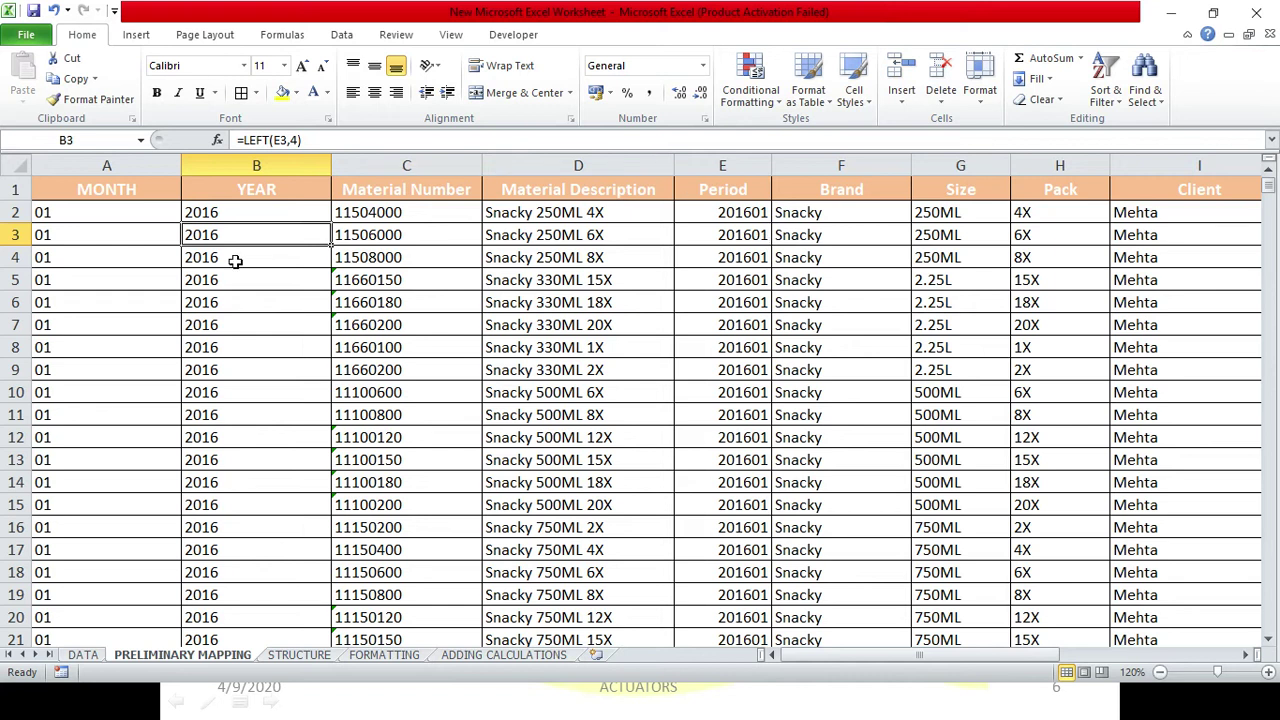
Compare the MONTH and YEAR values with the Period values in the first data rows
drag(148, 222, 110, 414)
drag(248, 240, 240, 437)
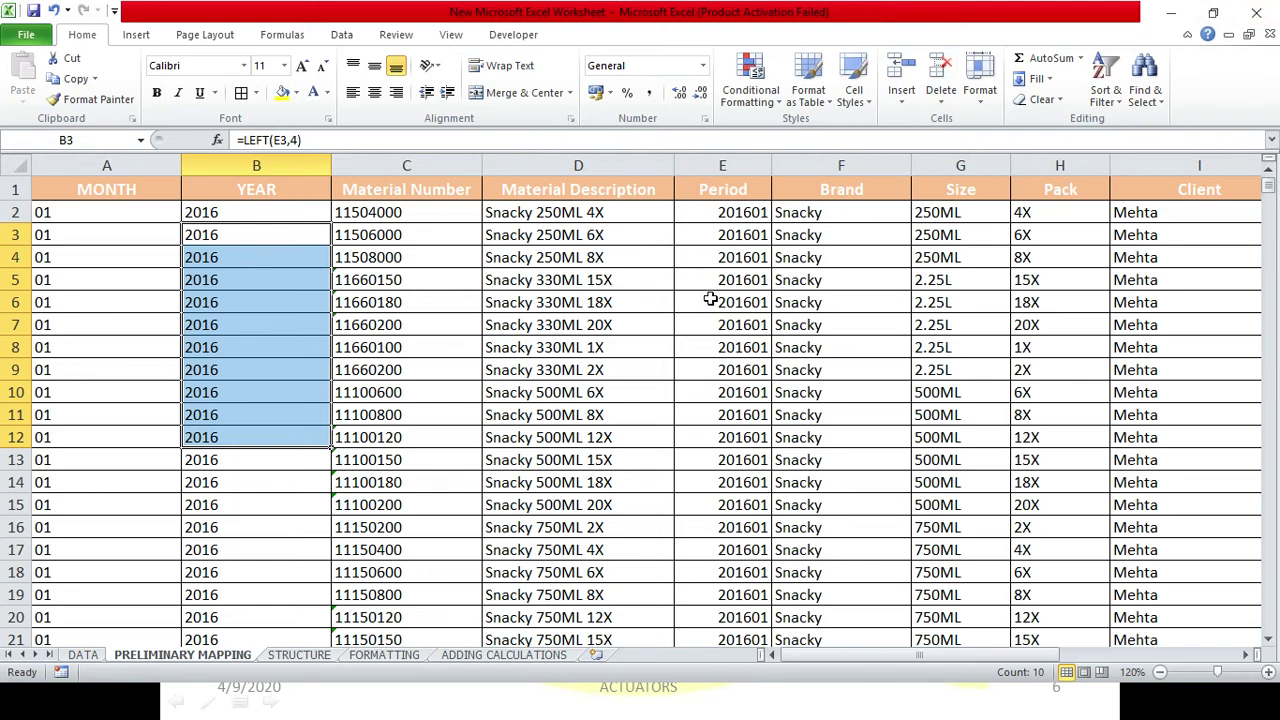
drag(733, 212, 727, 504)
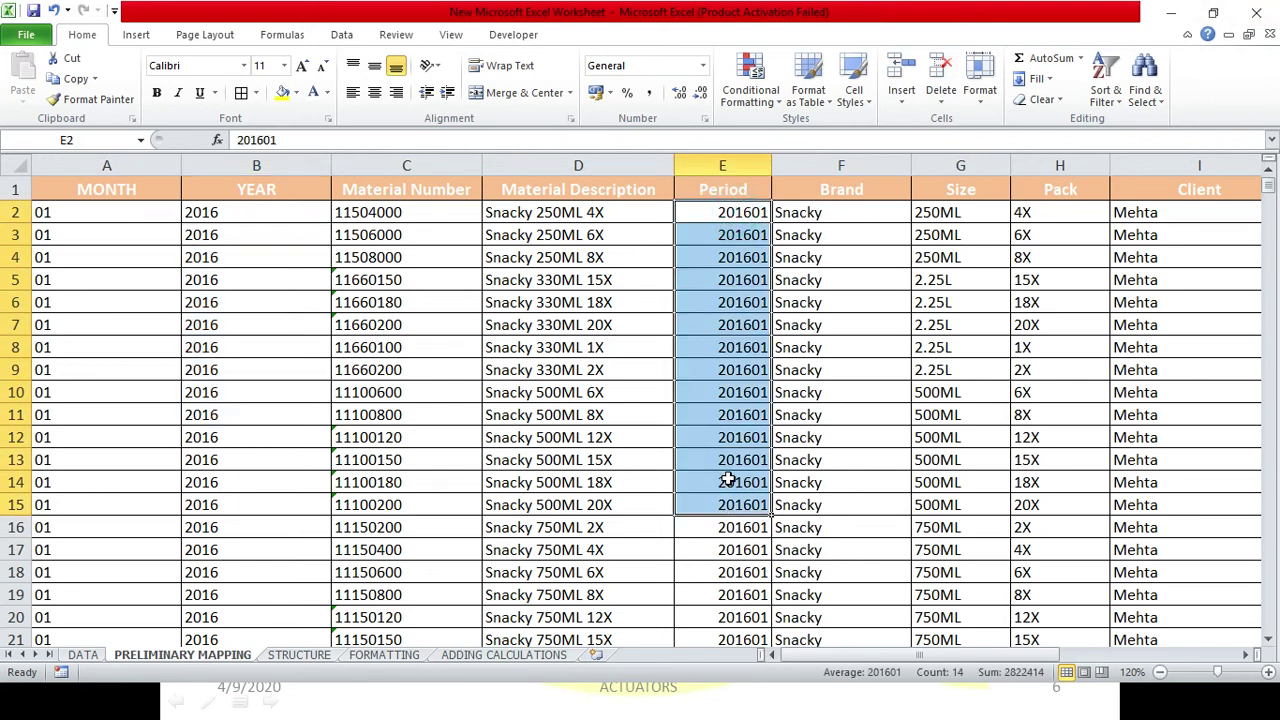